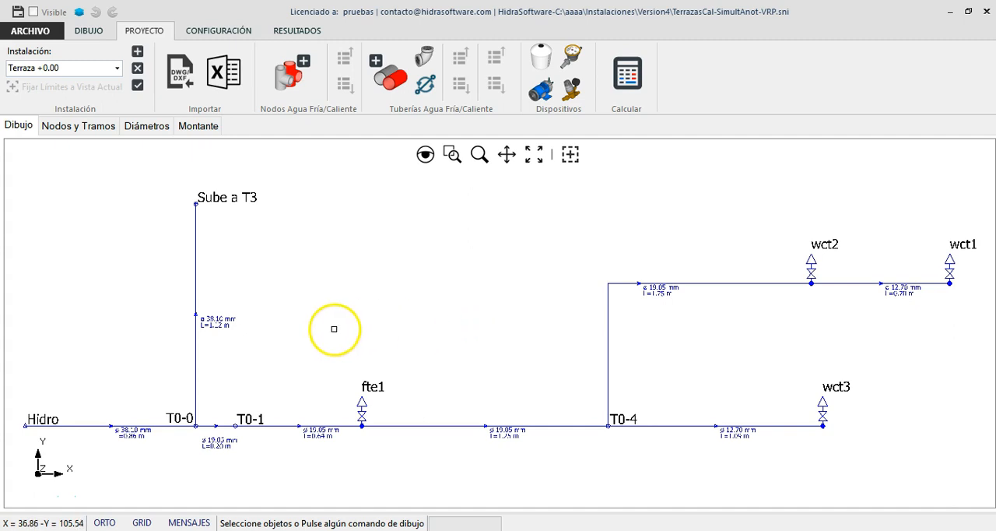
Step: Display the Terraza +0.00 and Terraza +3.00 installations in turn and look over their pipe layouts
left_click(118, 68)
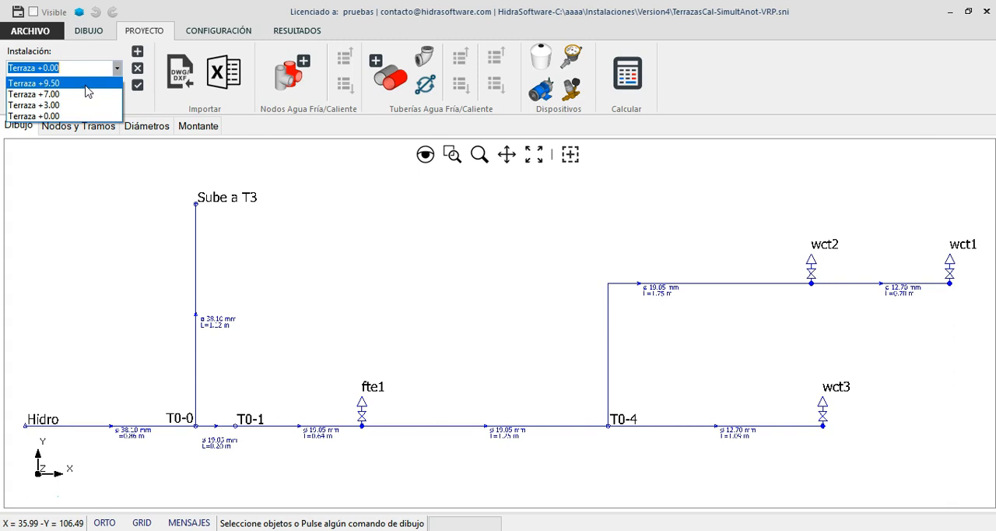
left_click(86, 115)
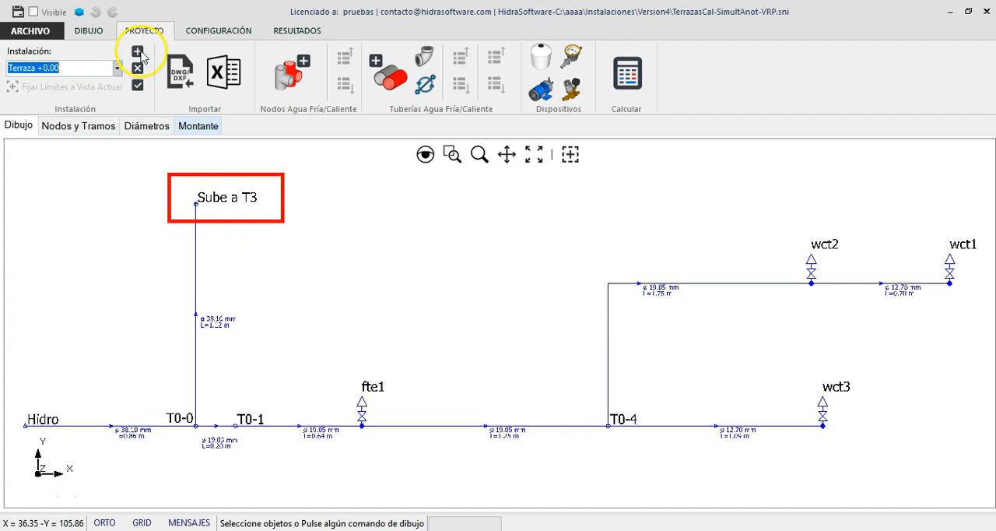
left_click(117, 69)
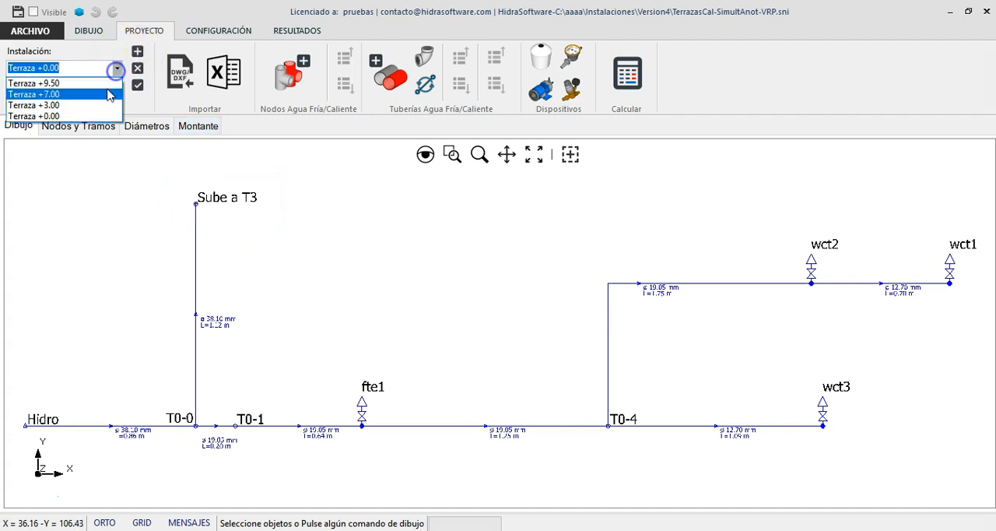
left_click(107, 101)
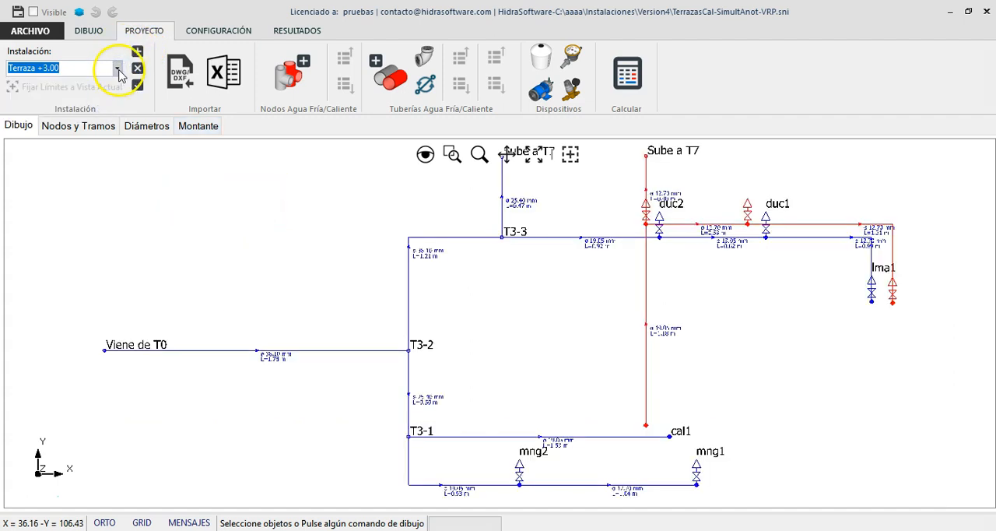
scroll(117, 211, "down", 1)
scroll(484, 191, "down", 1)
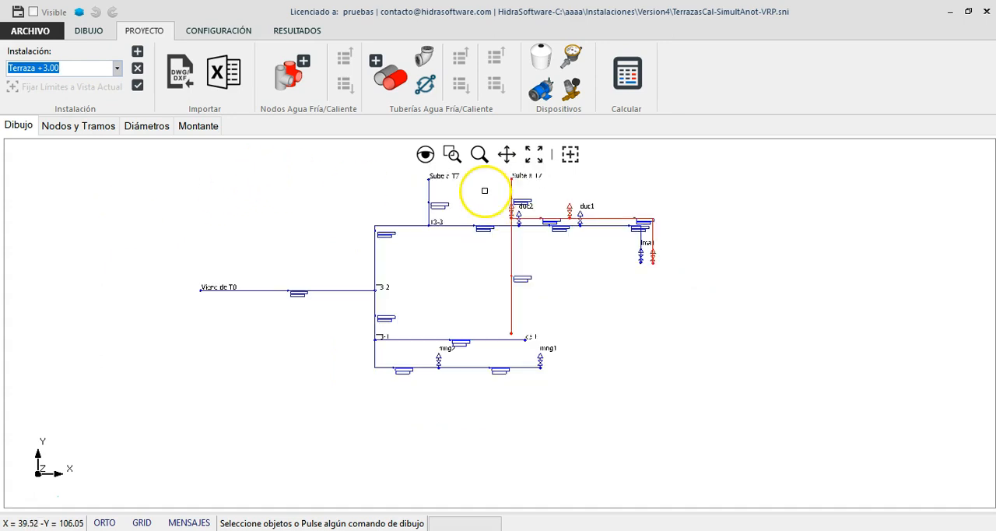
scroll(454, 163, "up", 2)
scroll(667, 189, "down", 1)
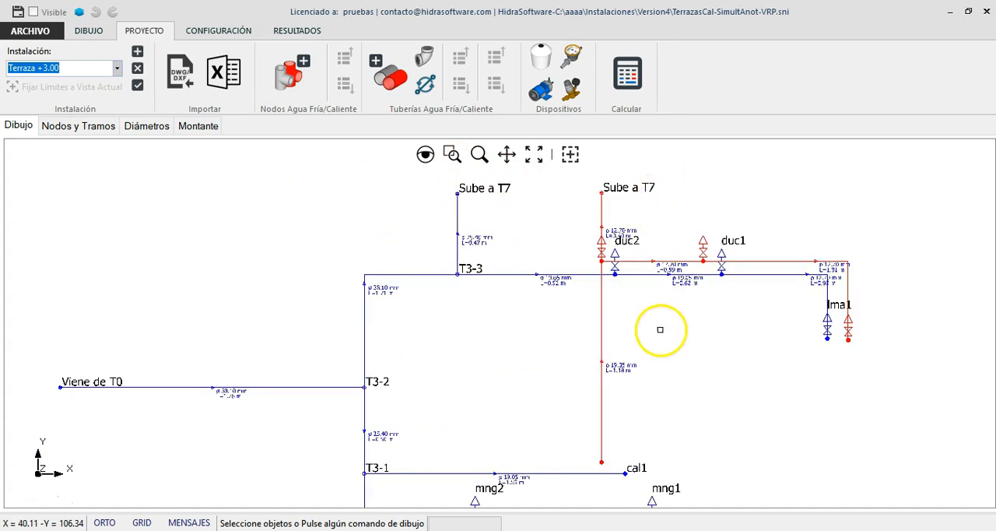
Step: Display the Terraza +7.00 installation and look over its cold and hot water layout
left_click(116, 69)
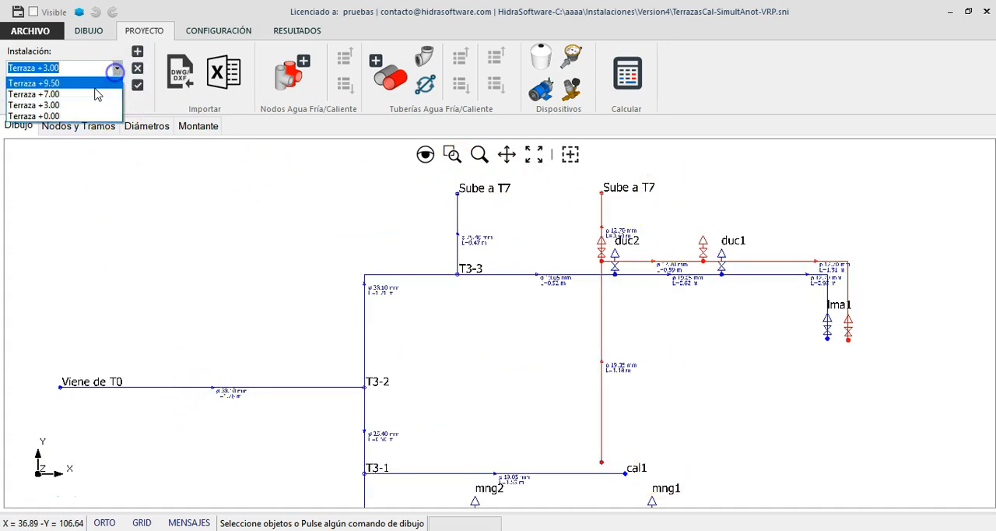
left_click(92, 94)
scroll(492, 362, "down", 2)
scroll(531, 252, "up", 2)
scroll(398, 225, "down", 3)
scroll(636, 282, "up", 3)
scroll(636, 280, "down", 1)
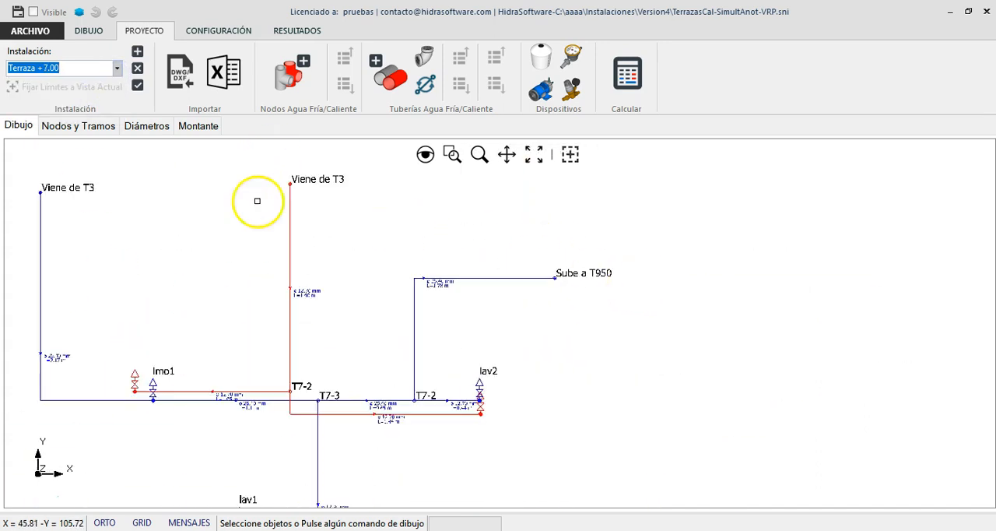
Step: Display the Terraza +9.50 installation and look over its full layout, starting from the Viene de T7 node
left_click(116, 68)
left_click(78, 81)
scroll(163, 405, "up", 3)
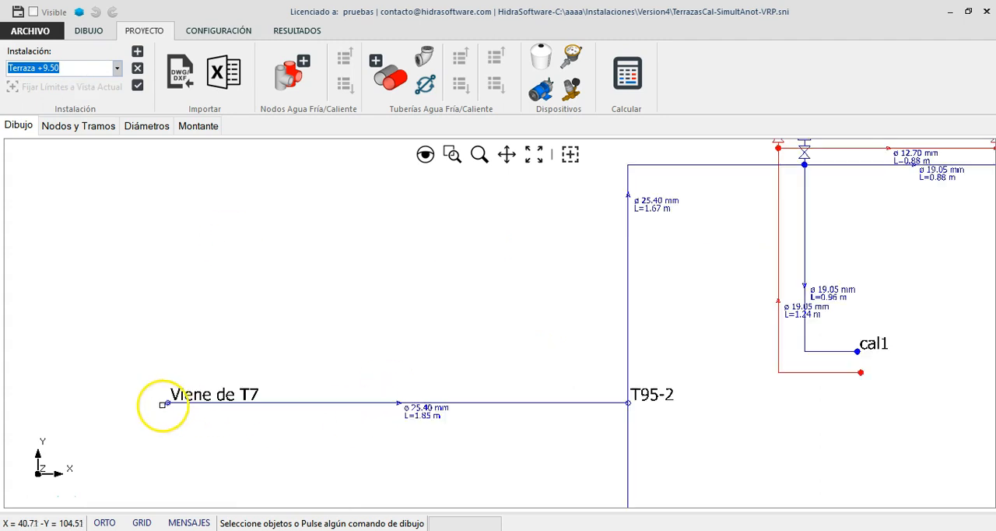
scroll(186, 370, "down", 3)
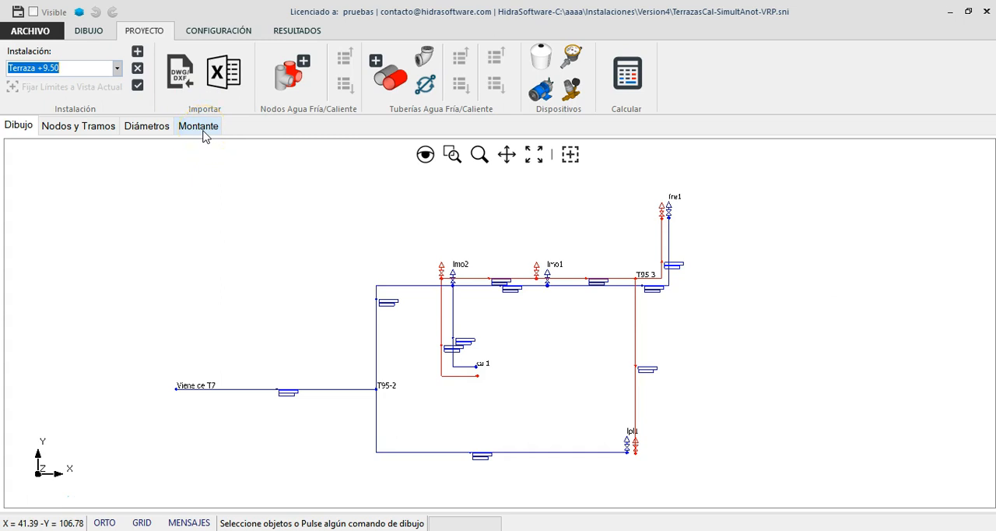
Step: Calculate the project and check the Hidro node of Terraza +0.00 in the nodes and pipes tables
left_click(634, 88)
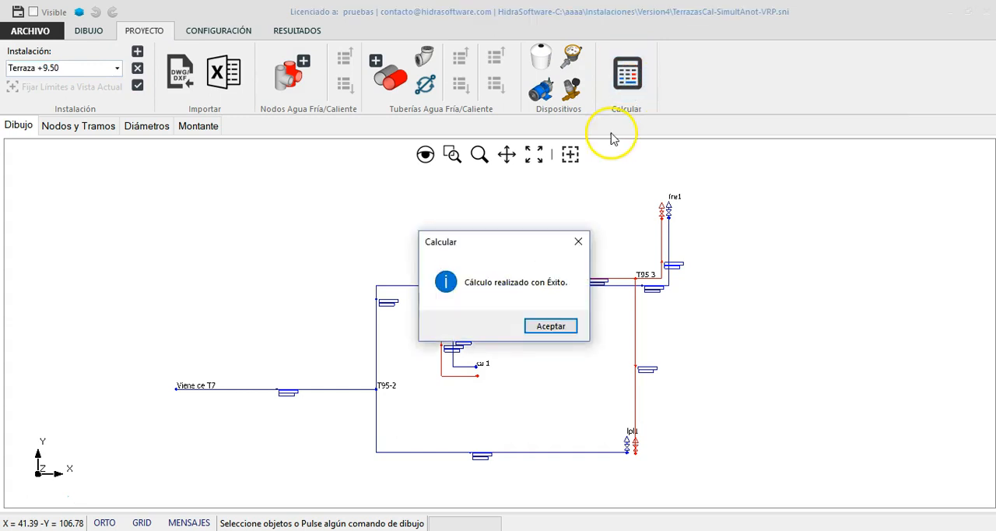
left_click(554, 330)
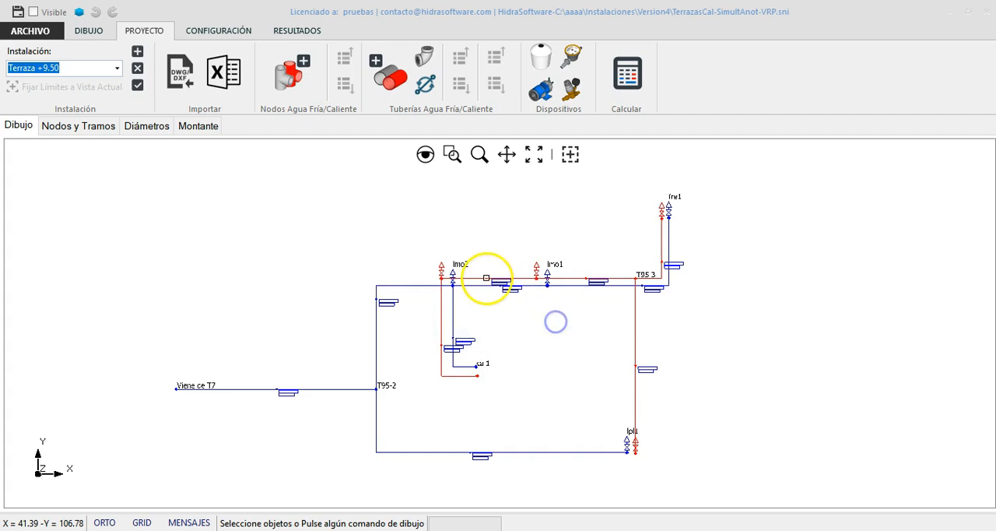
left_click(96, 126)
left_click(117, 70)
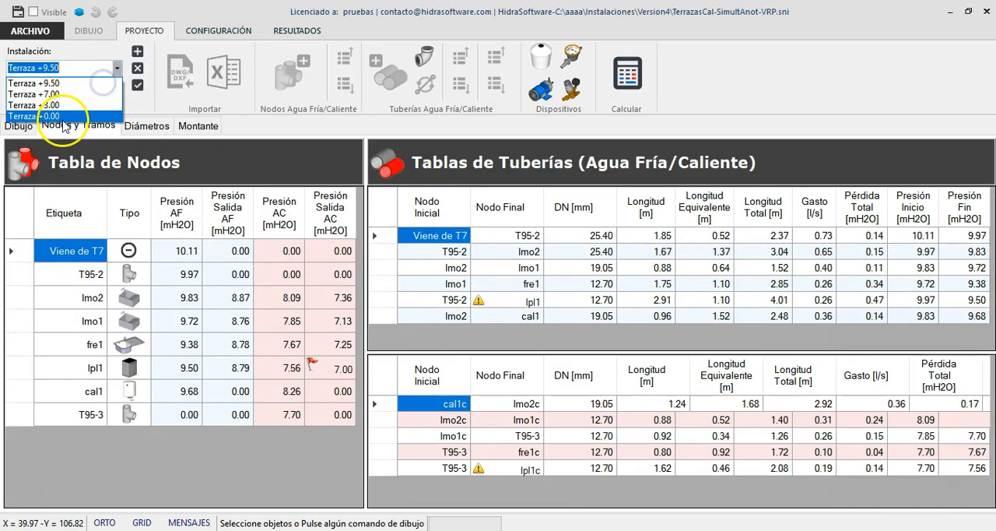
left_click(63, 108)
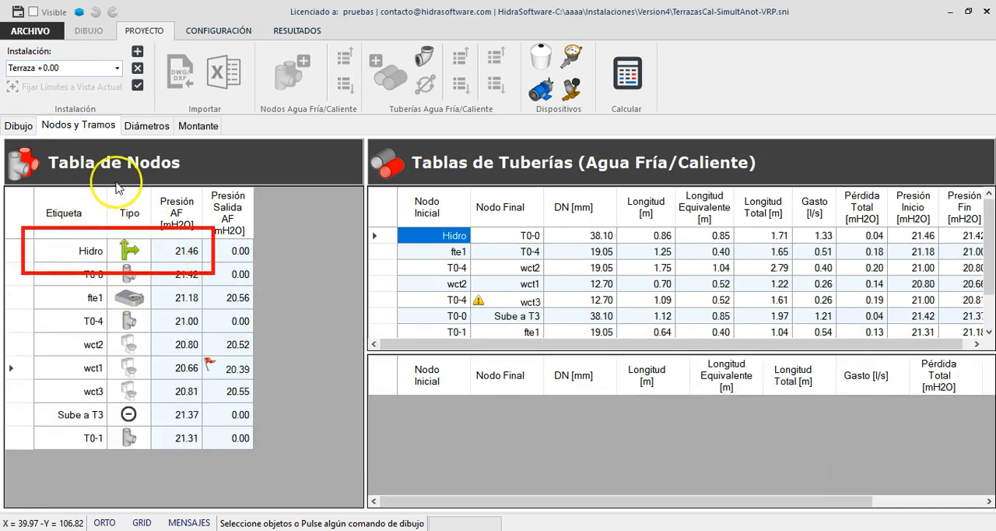
left_click(129, 251)
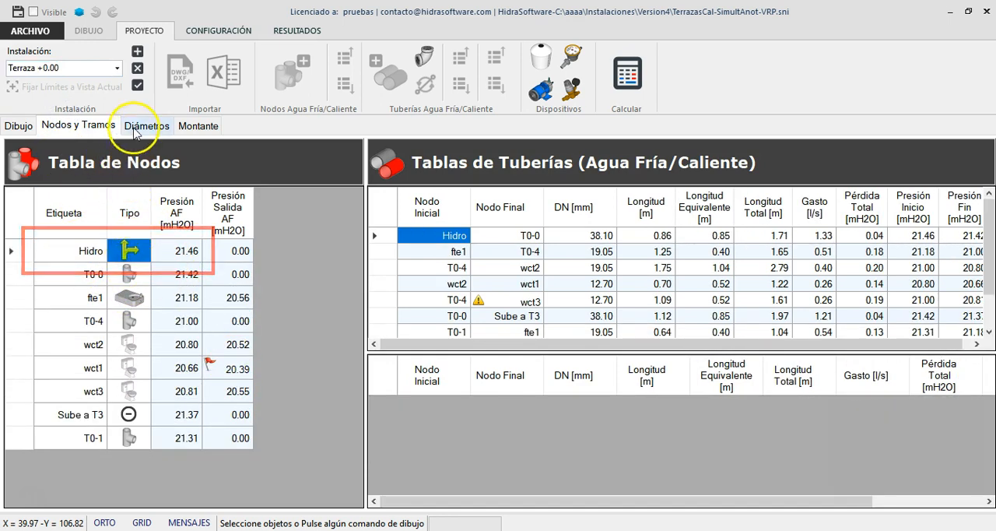
Step: Check the hot water outlet pressure of node lpl1 in the Terraza +9.50 node table
left_click(116, 71)
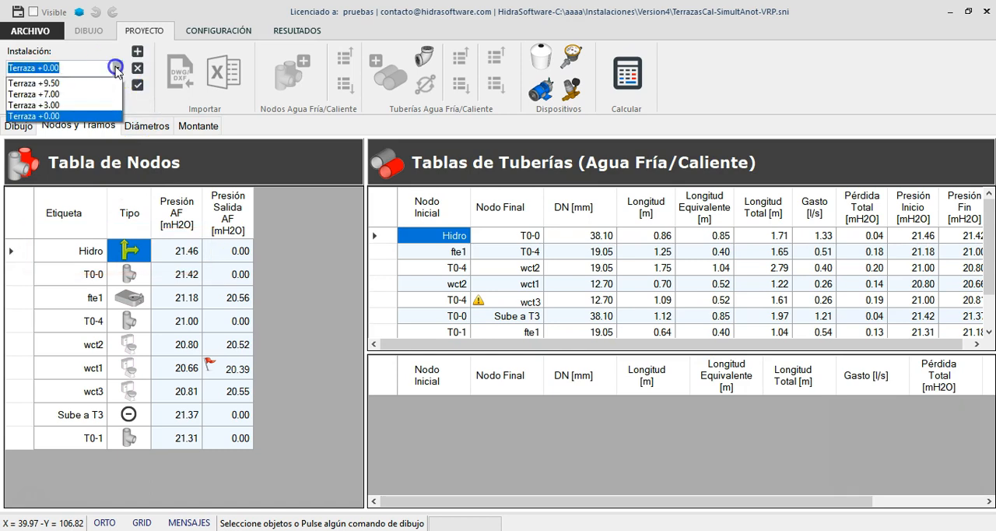
left_click(81, 82)
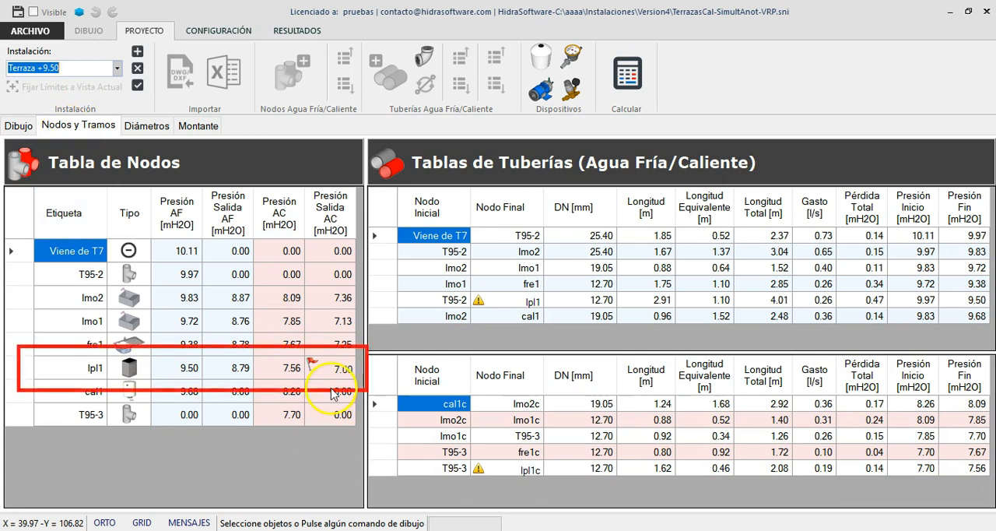
left_click(319, 367)
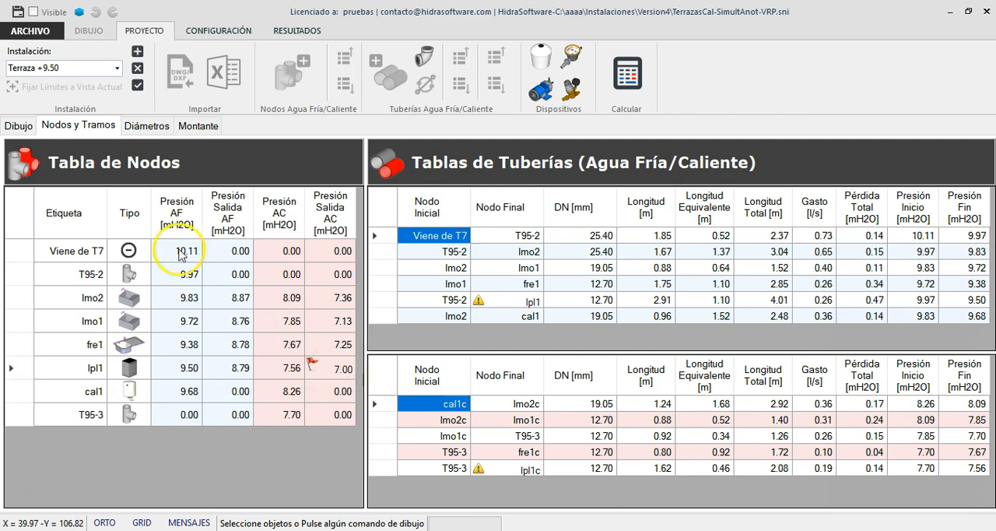
Step: Return to the drawing view with the Terraza +0.00 installation active
left_click(117, 68)
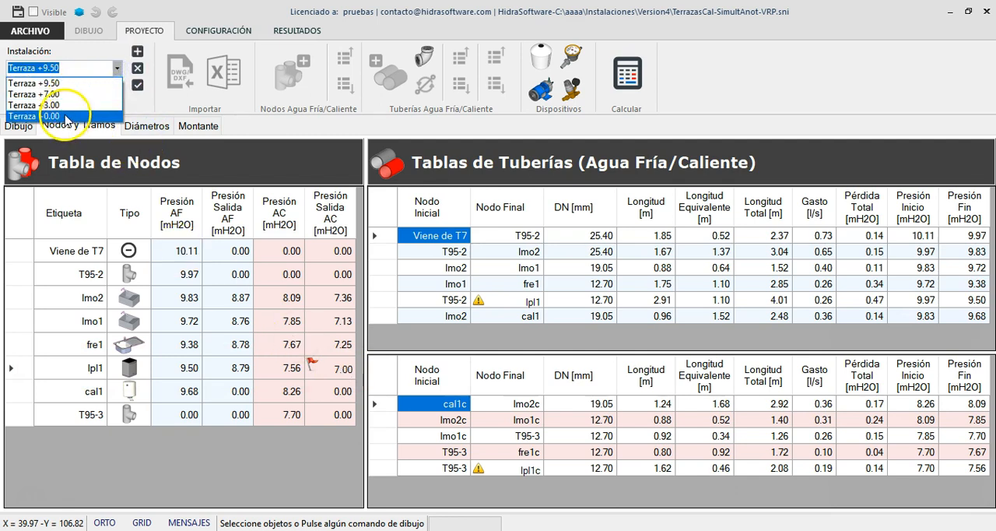
left_click(67, 116)
left_click(20, 127)
left_click(385, 373)
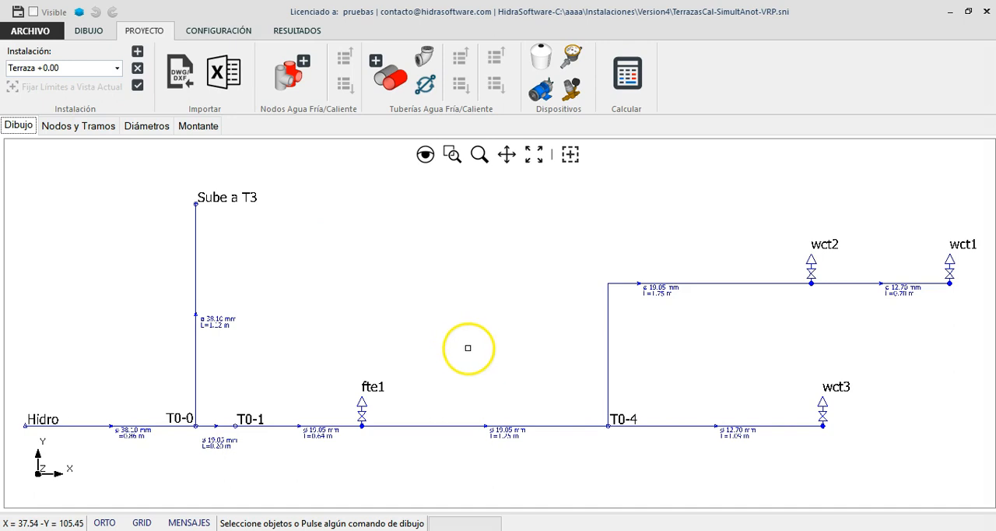
Step: Delete the 0.20 m pipe between nodes T0-0 and T0-1
scroll(195, 426, "up", 3)
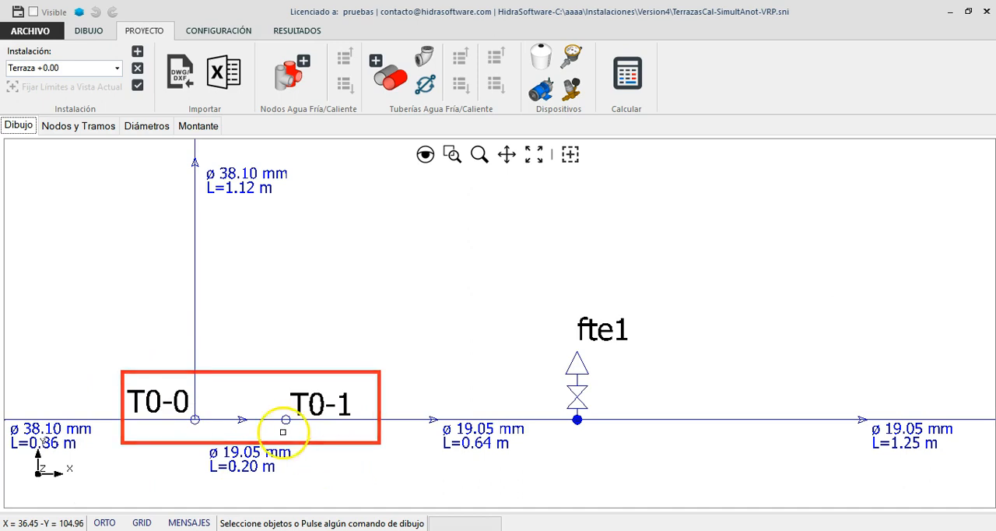
scroll(255, 402, "down", 2)
scroll(255, 402, "up", 1)
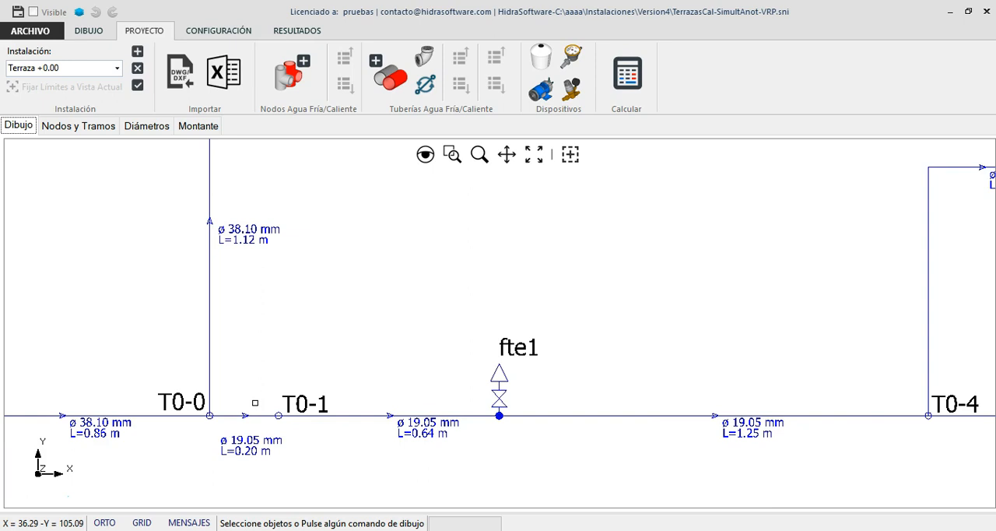
right_click(273, 376)
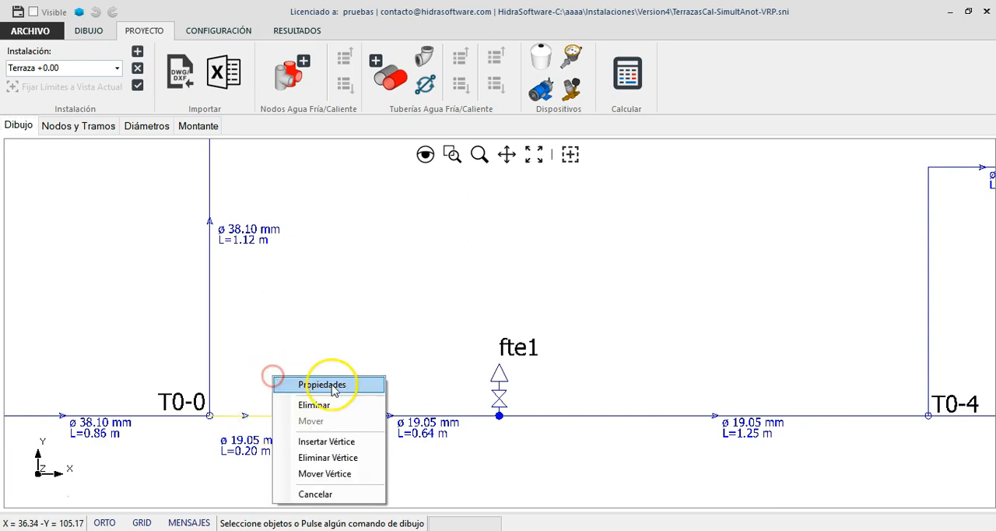
left_click(314, 405)
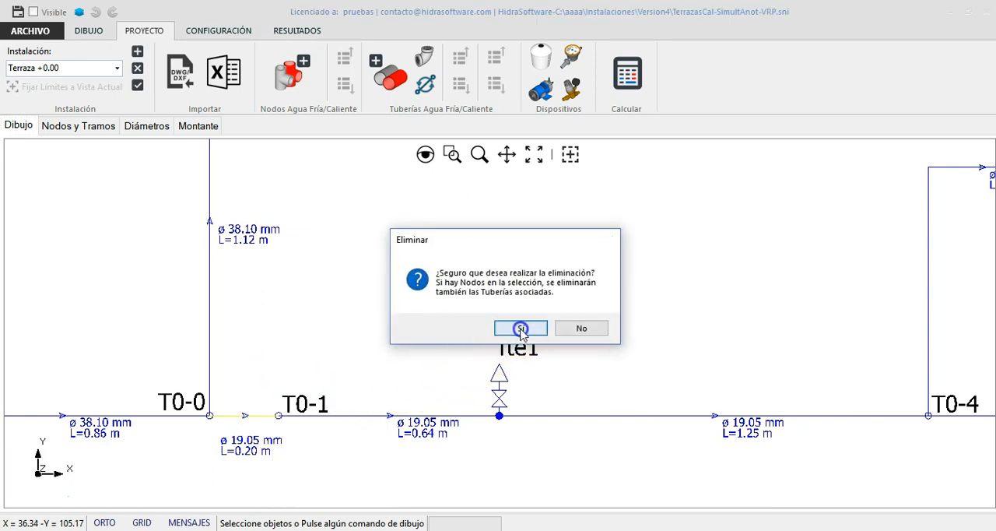
left_click(521, 329)
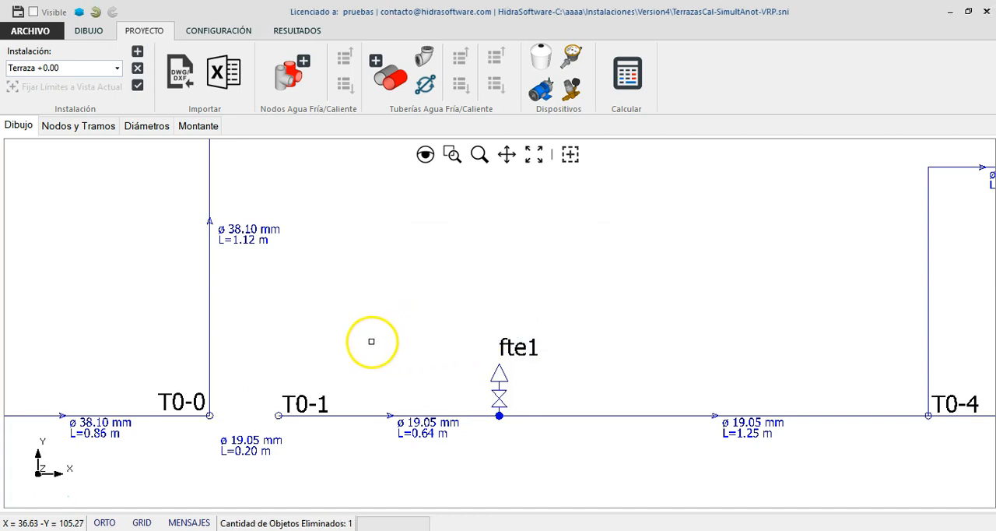
Step: Insert a pressure reducing valve running from node T0-0 to node T0-1
left_click(574, 93)
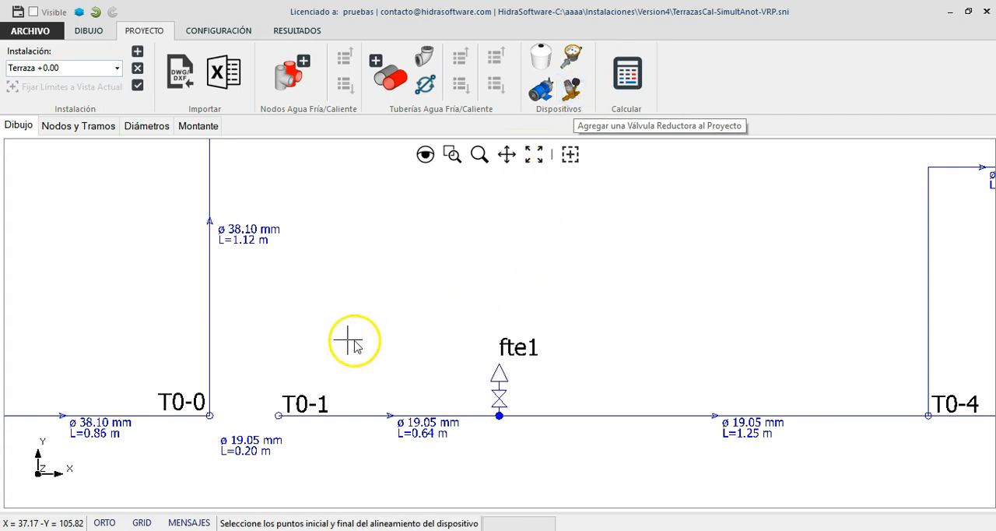
scroll(208, 415, "up", 2)
left_click(210, 413)
left_click(370, 410)
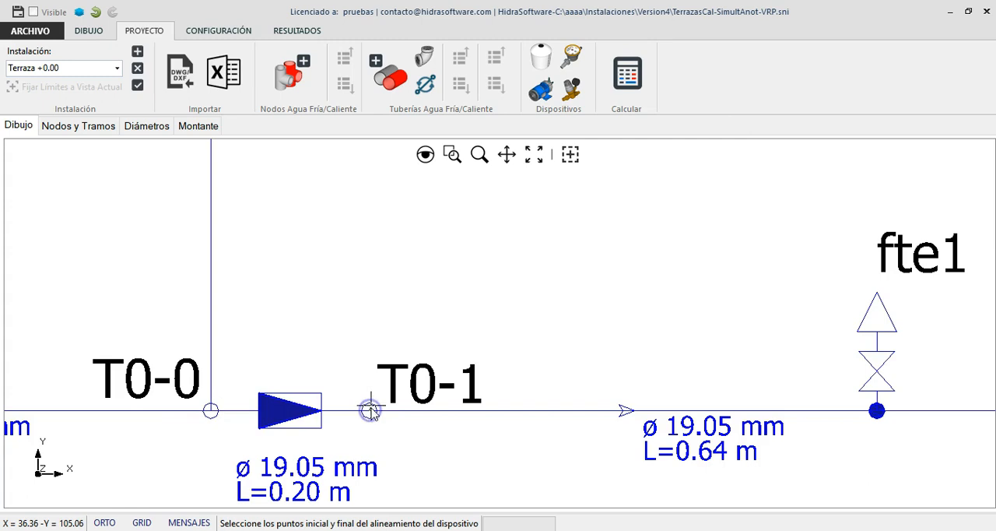
left_click(396, 302)
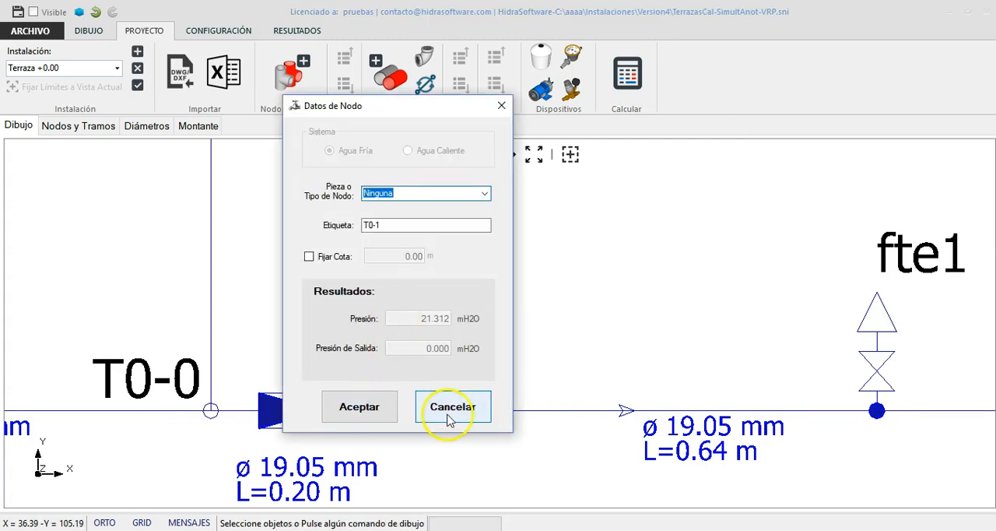
left_click(445, 415)
Step: Move the reducing valve's diameter and length label to clear space just below the valve symbol
scroll(289, 371, "down", 3)
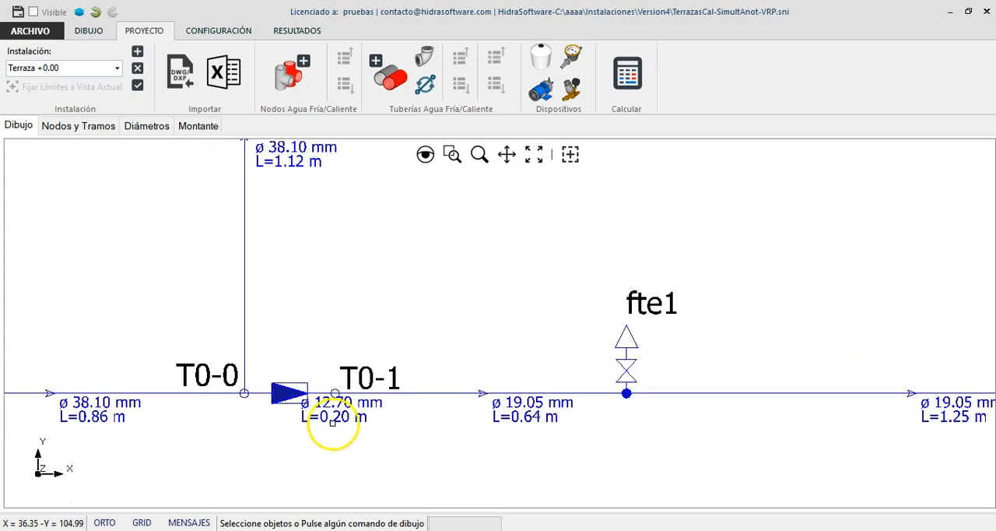
left_click(368, 402)
right_click(506, 315)
left_click(550, 357)
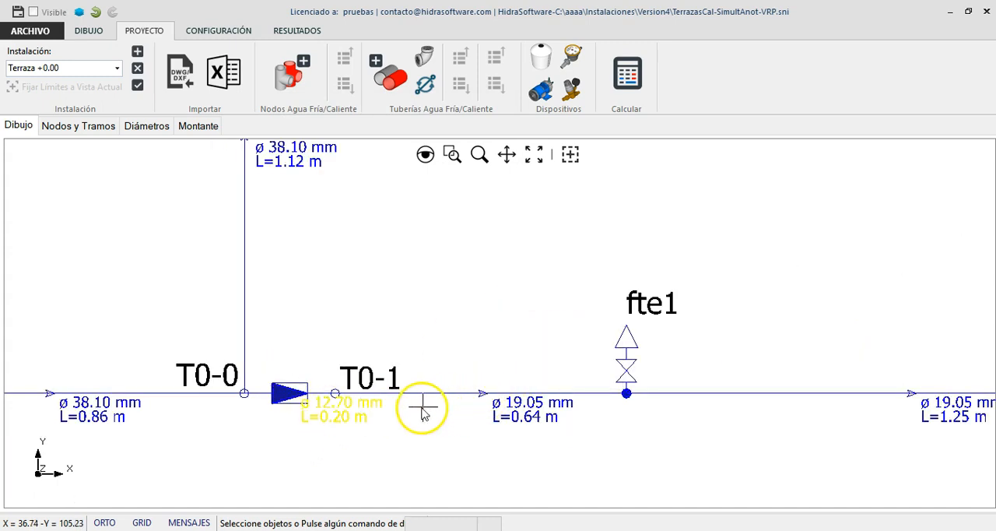
left_click(396, 410)
left_click(352, 429)
left_click(444, 437)
scroll(289, 442, "up", 1)
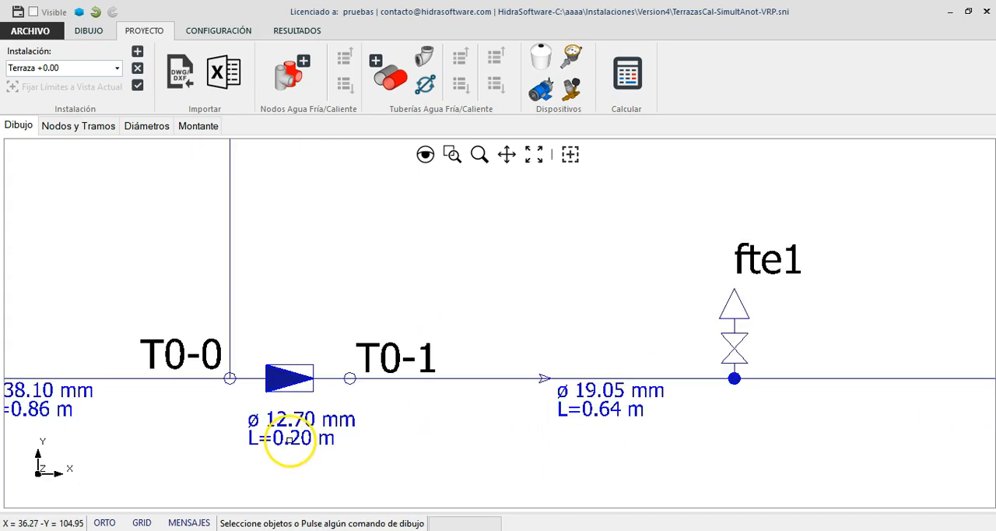
Step: Examine the pressure reducing valve's diameter, setpoint, maximum pressure and results in its properties, leaving them unedited
left_click(402, 449)
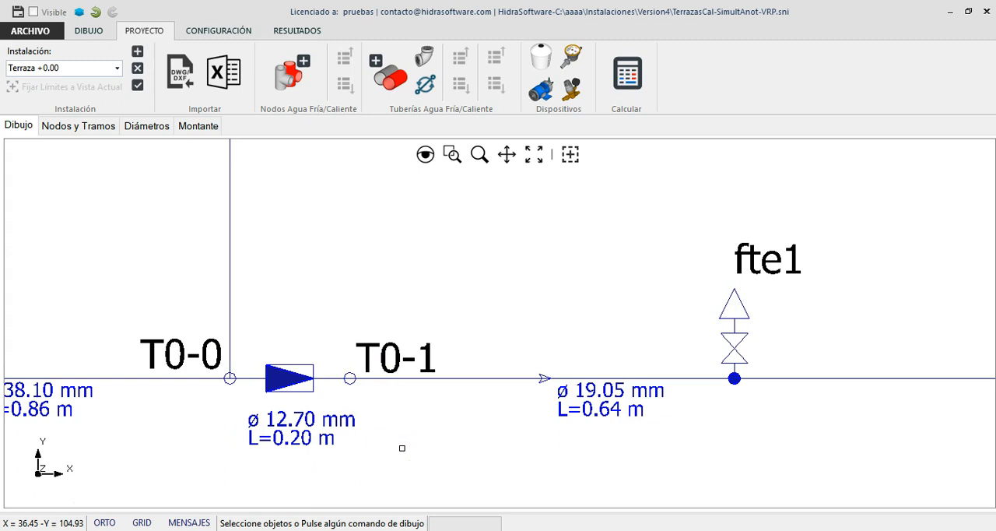
right_click(332, 311)
left_click(376, 321)
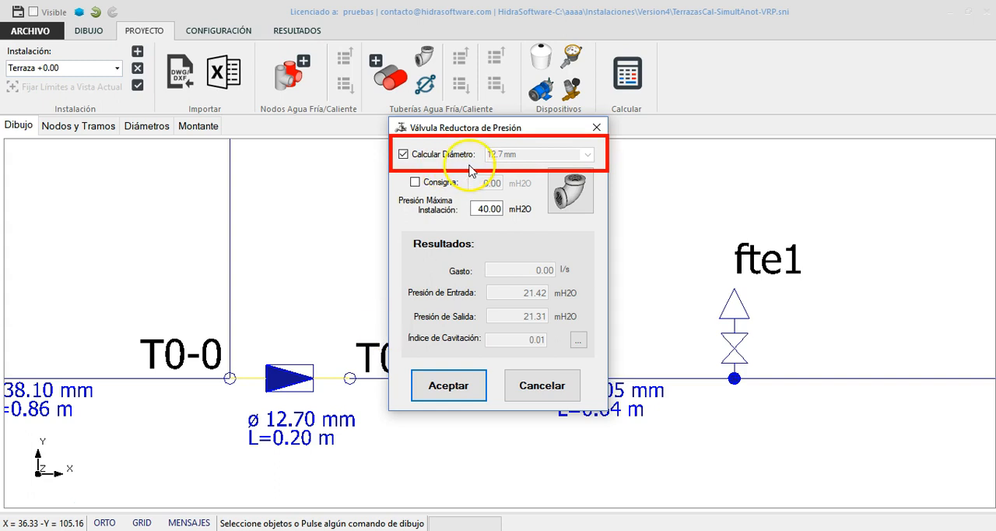
left_click(545, 393)
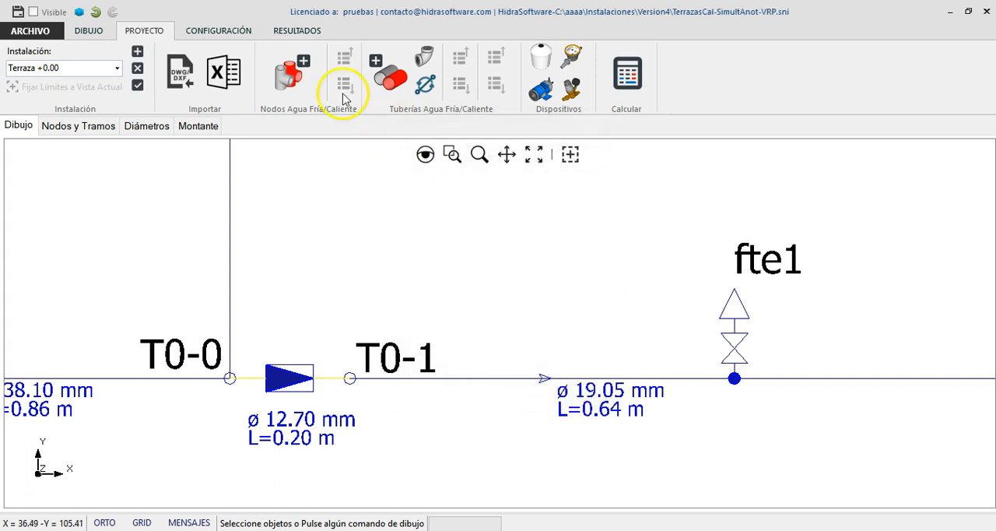
Step: Examine the nominal diameters and maximum flows in the reducing valve sizing table, leaving it unedited
left_click(242, 31)
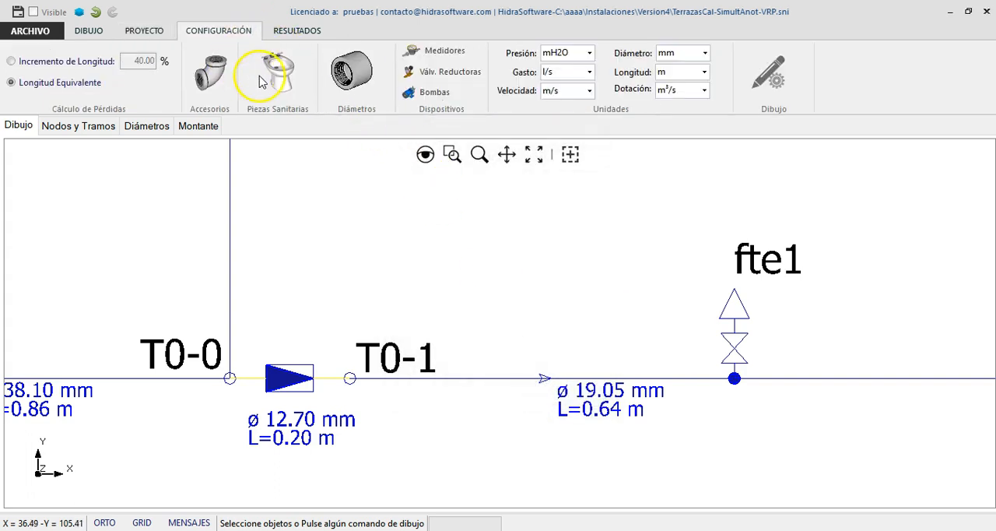
left_click(442, 71)
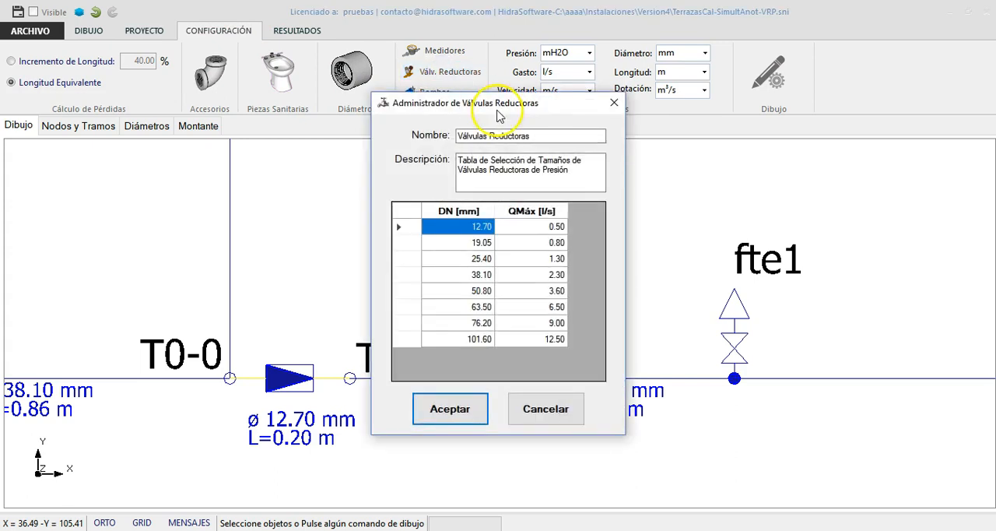
left_click(553, 416)
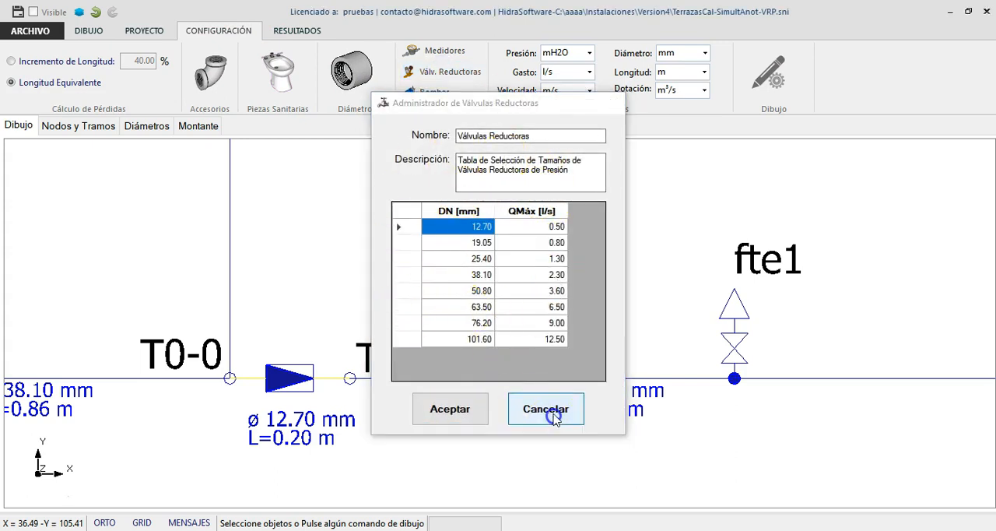
Step: Set the maximum installation pressure of the reducing valve between T0-0 and T0-1 to 15 mH2O
right_click(346, 300)
left_click(393, 307)
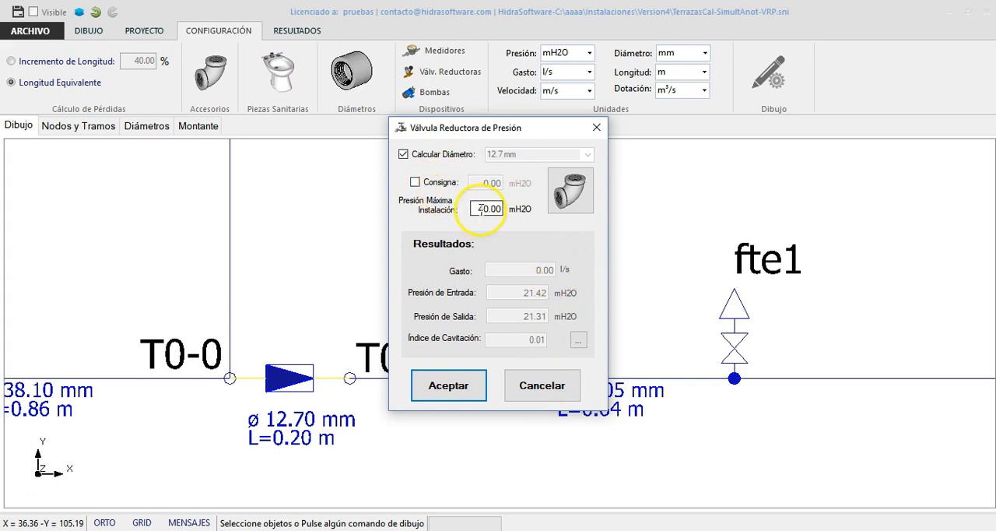
left_click_drag(474, 209, 509, 208)
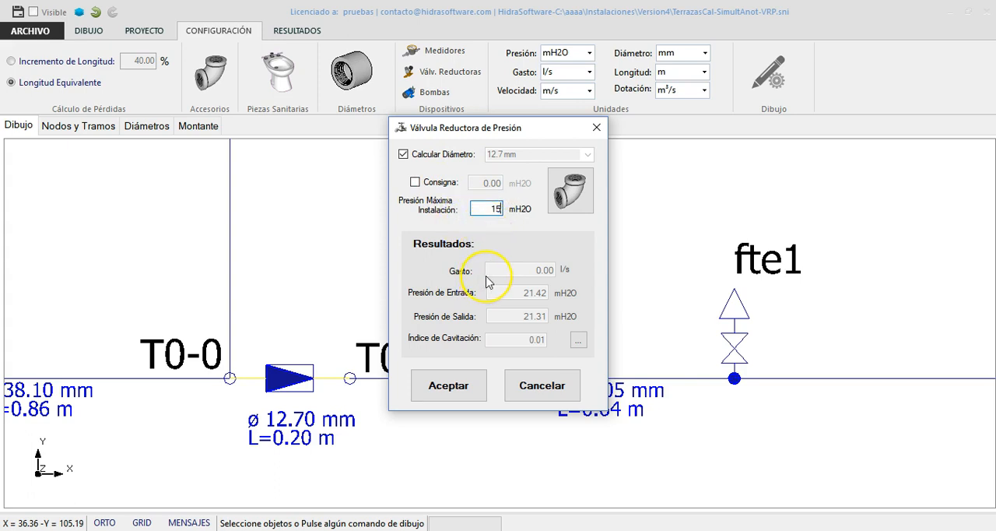
left_click(452, 392)
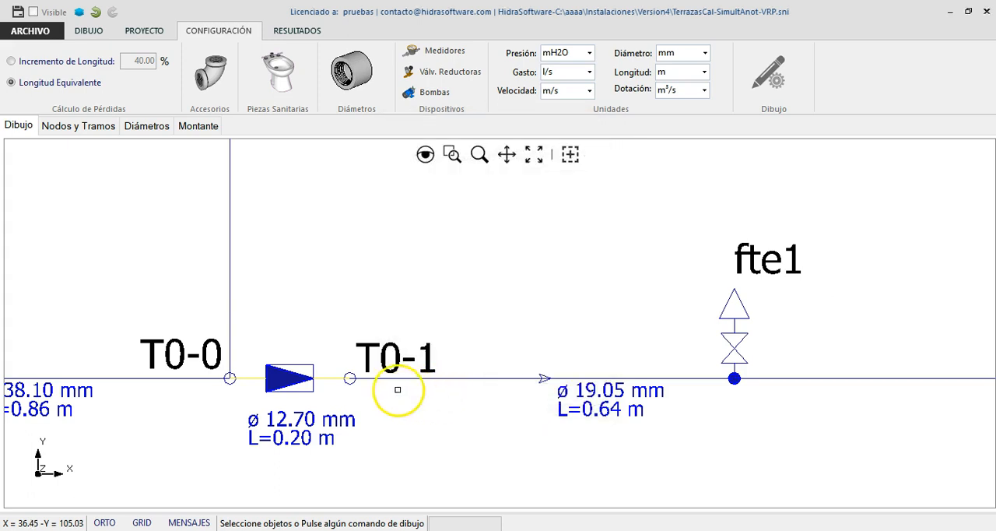
Step: Show the node and pipe tables, widen the pipe table's area, and recalculate the installation
scroll(330, 379, "down", 4)
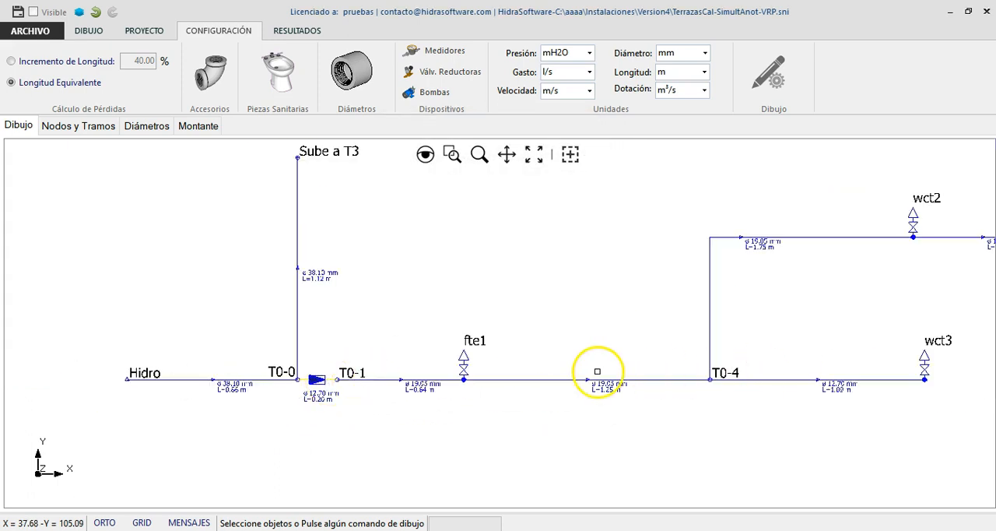
left_click(96, 127)
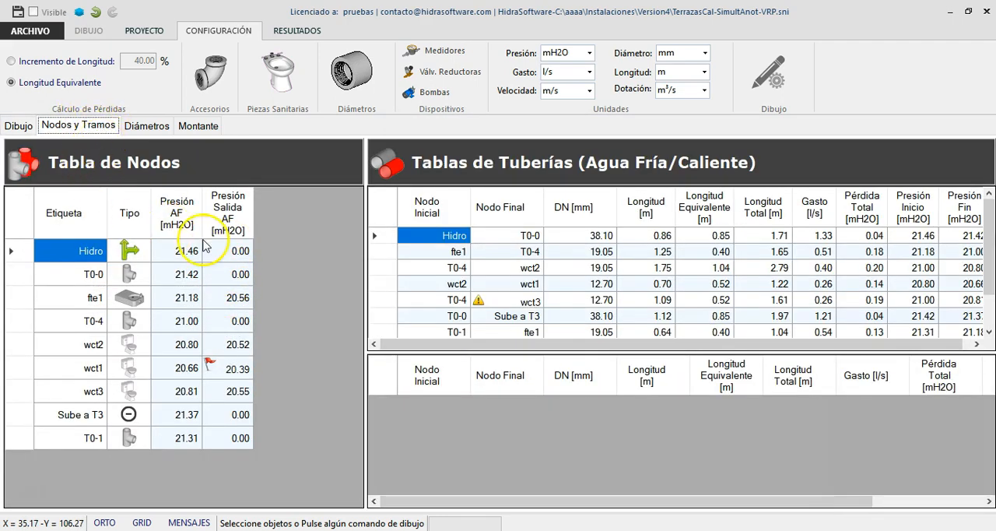
left_click_drag(362, 325, 295, 337)
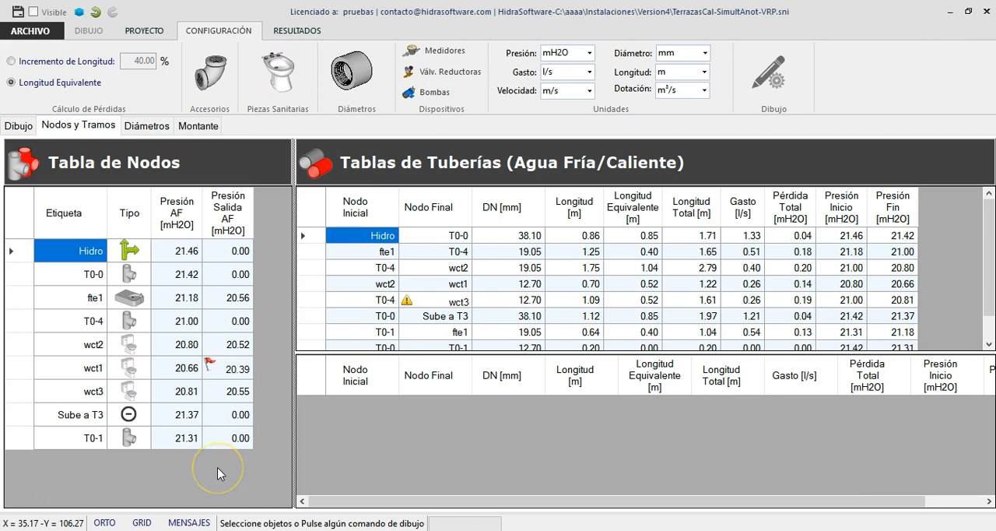
left_click(144, 30)
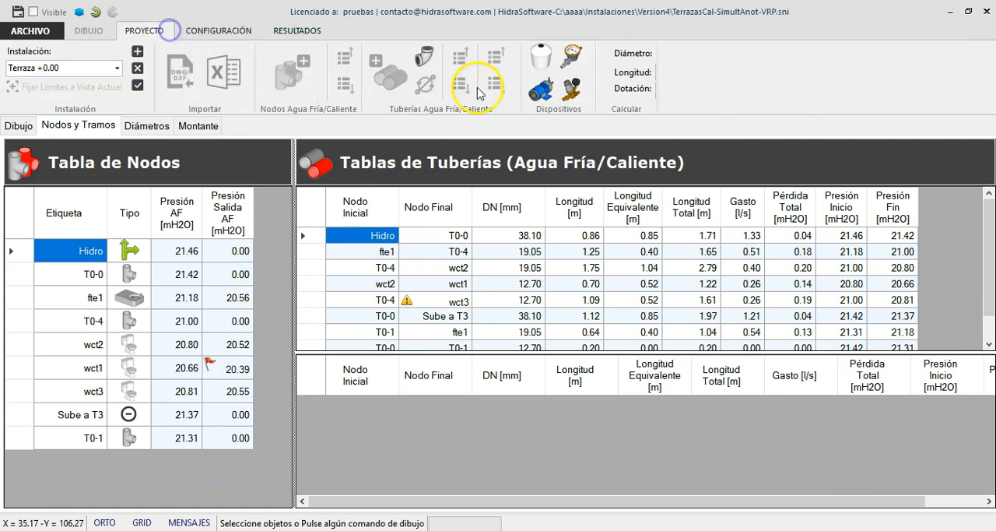
left_click(642, 92)
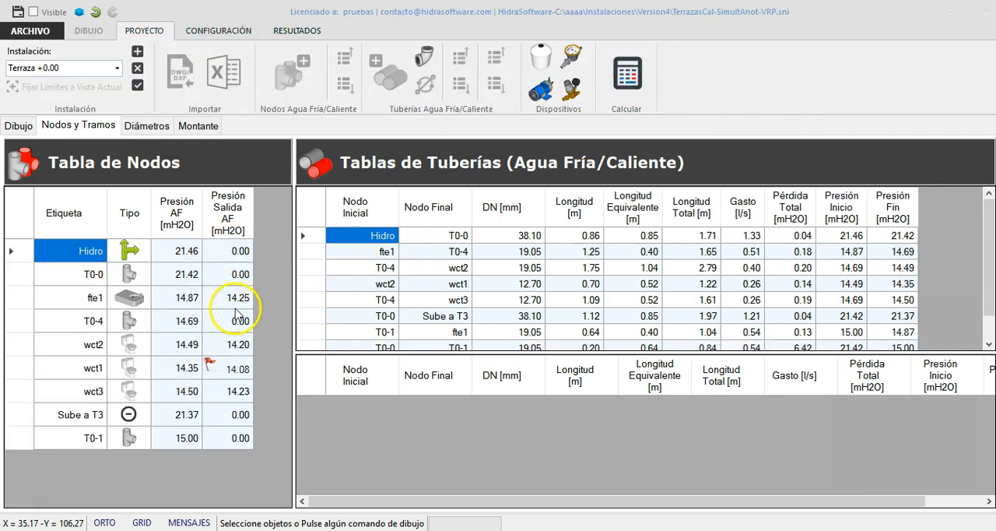
left_click(547, 326)
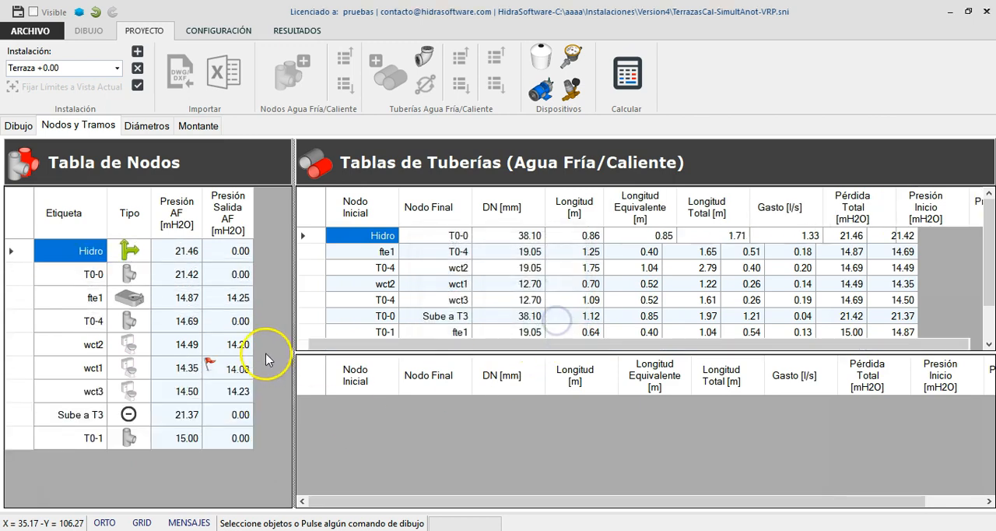
Step: Examine the pressures at wct1, wct3 and T0-1 and the total head loss of the T0-0 to T0-1 valve section
left_click(233, 391)
left_click(235, 367)
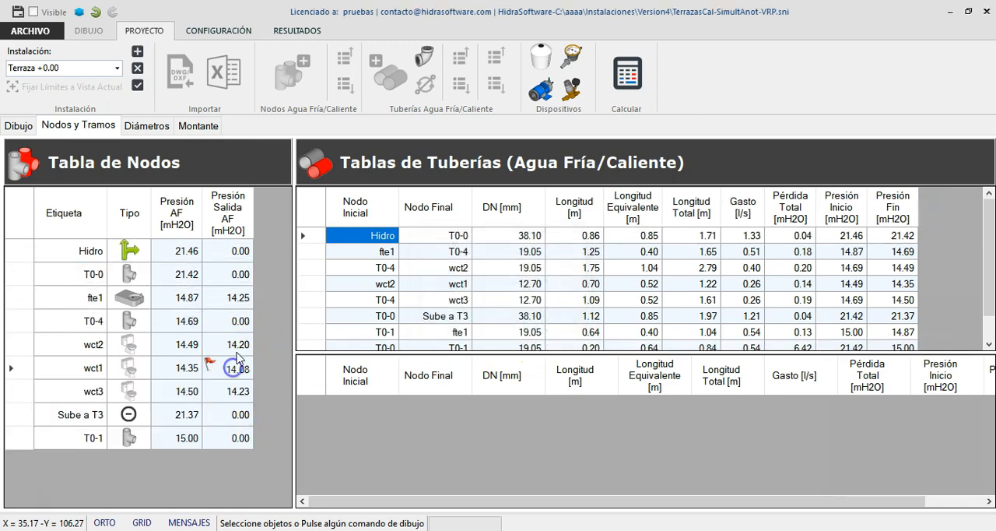
left_click(178, 374)
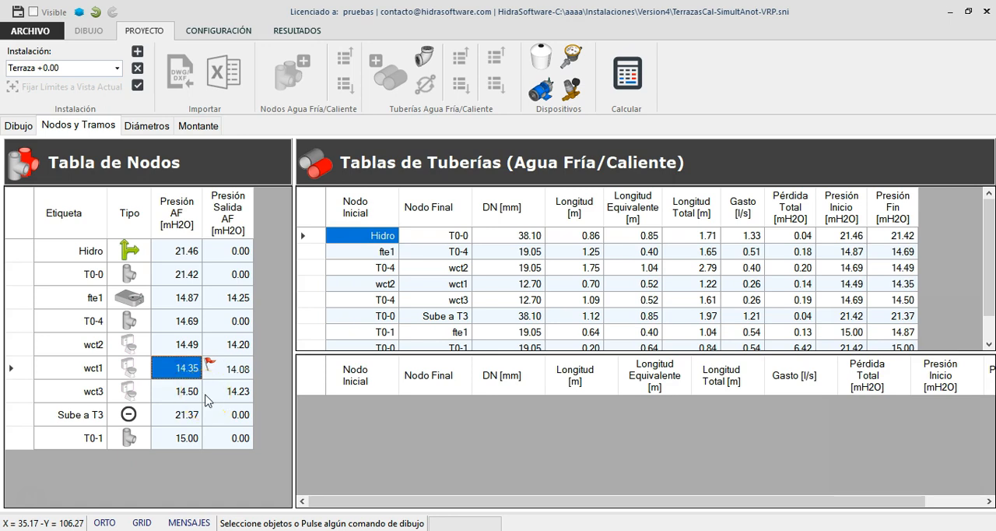
scroll(567, 311, "down", 1)
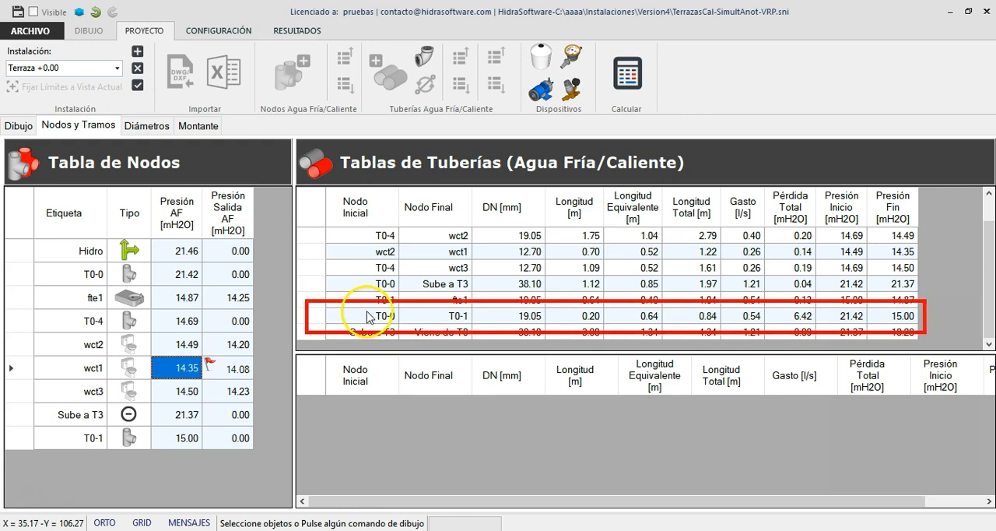
left_click(367, 315)
left_click(791, 322)
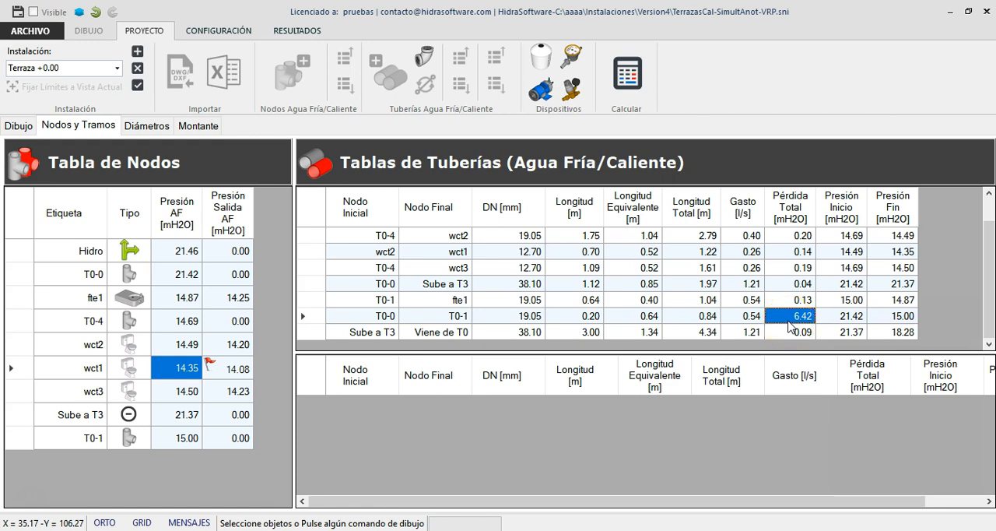
left_click(194, 440)
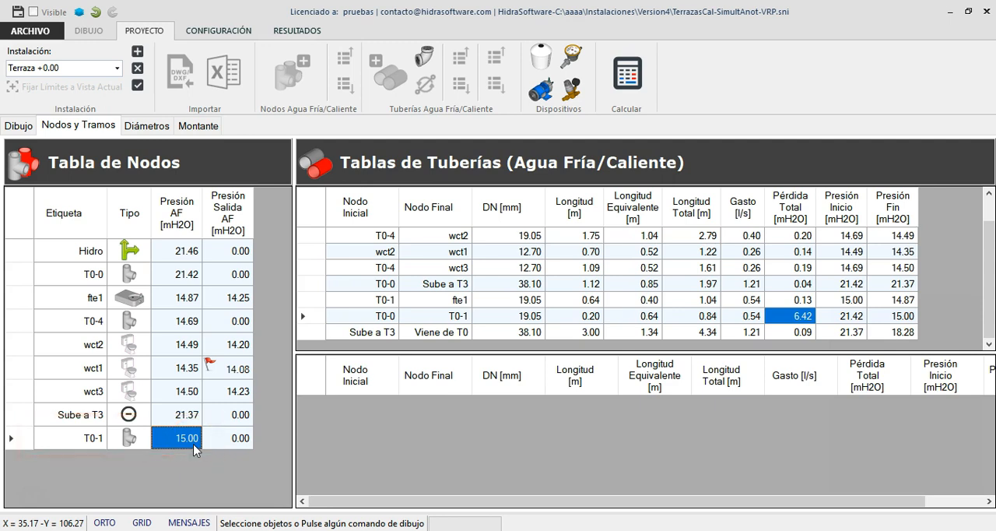
left_click(436, 315)
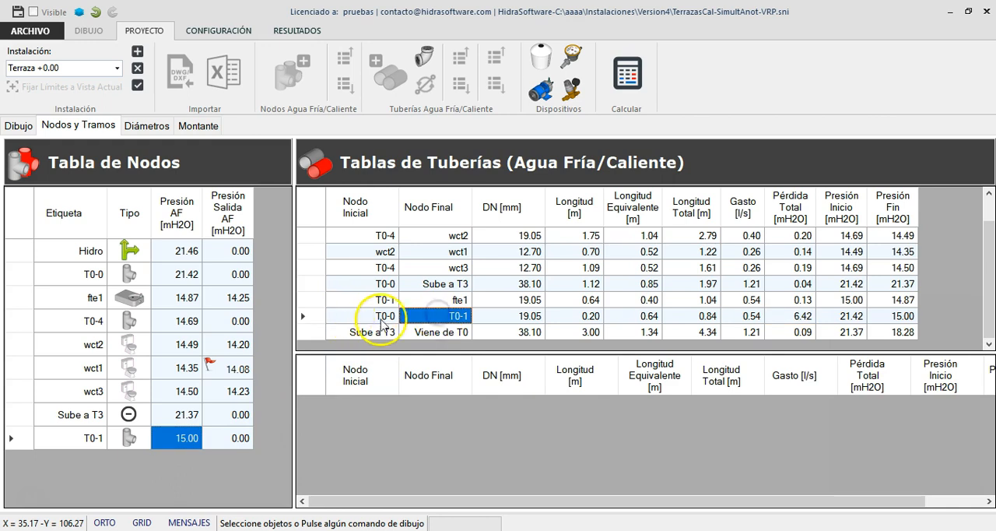
Step: Enable the setpoint of the T0-0 to T0-1 reducing valve and set it to 10 mH2O
double_click(362, 320)
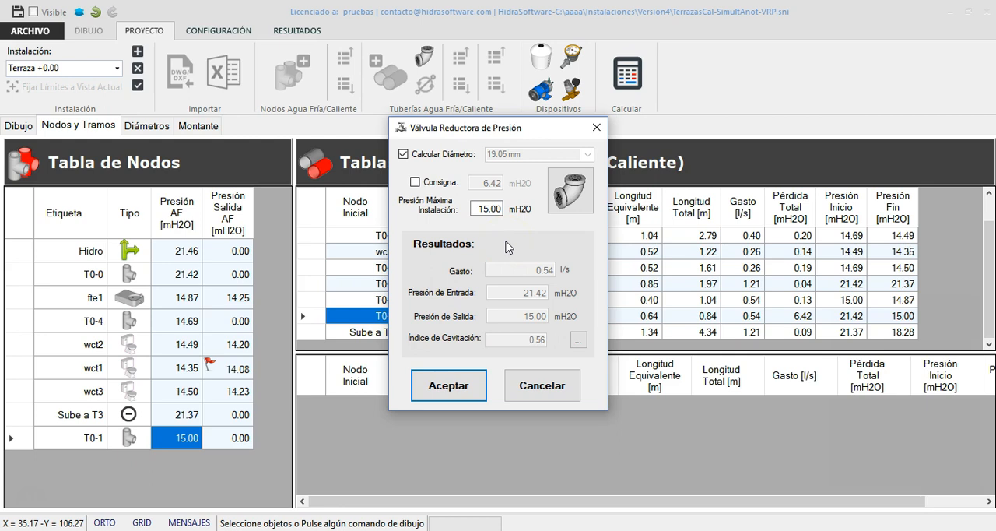
left_click(438, 184)
left_click(473, 183)
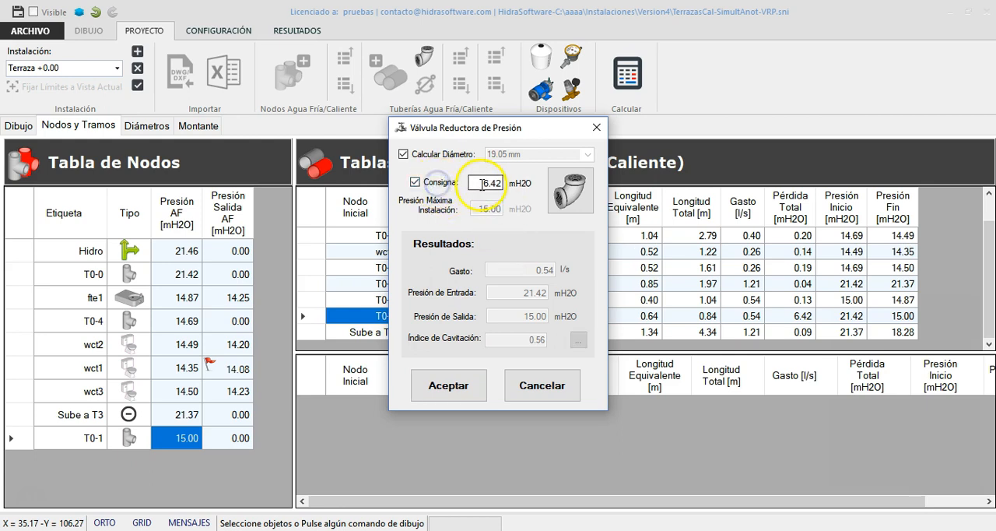
type("10")
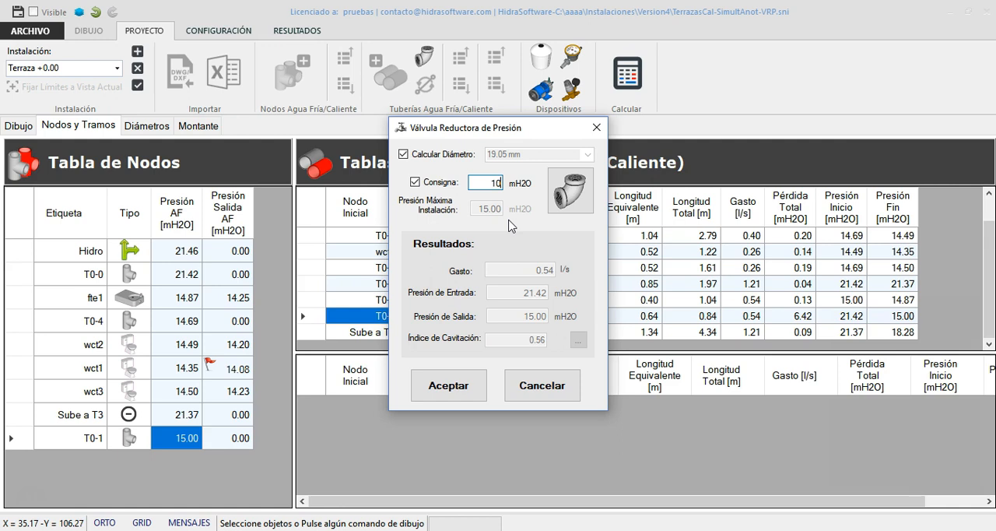
left_click(459, 393)
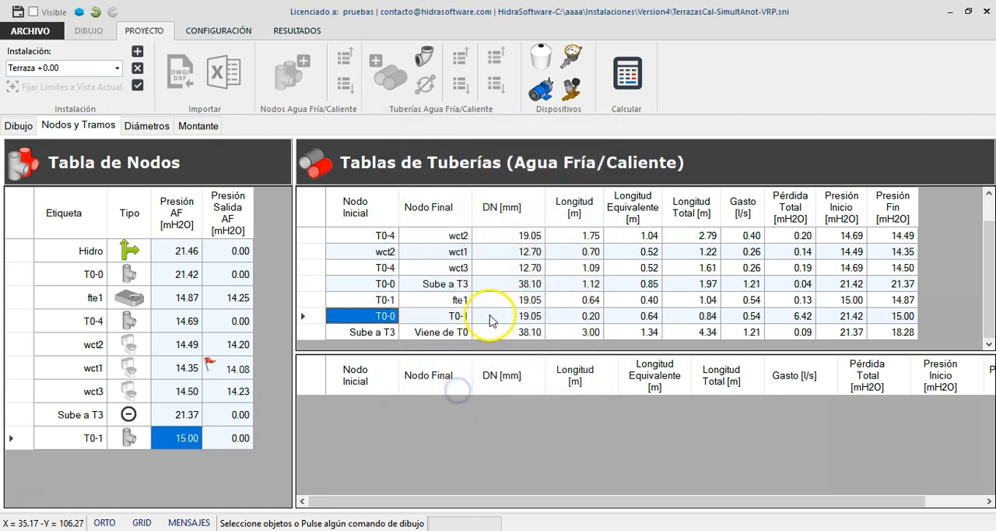
Step: Recalculate the installation and check the total head loss of the T0-0 to T0-1 valve section
left_click(622, 89)
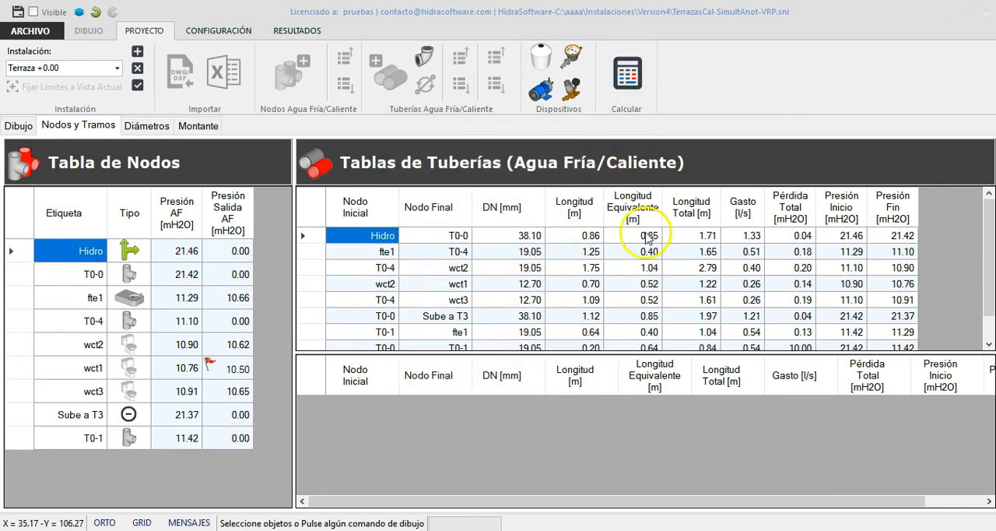
left_click(567, 331)
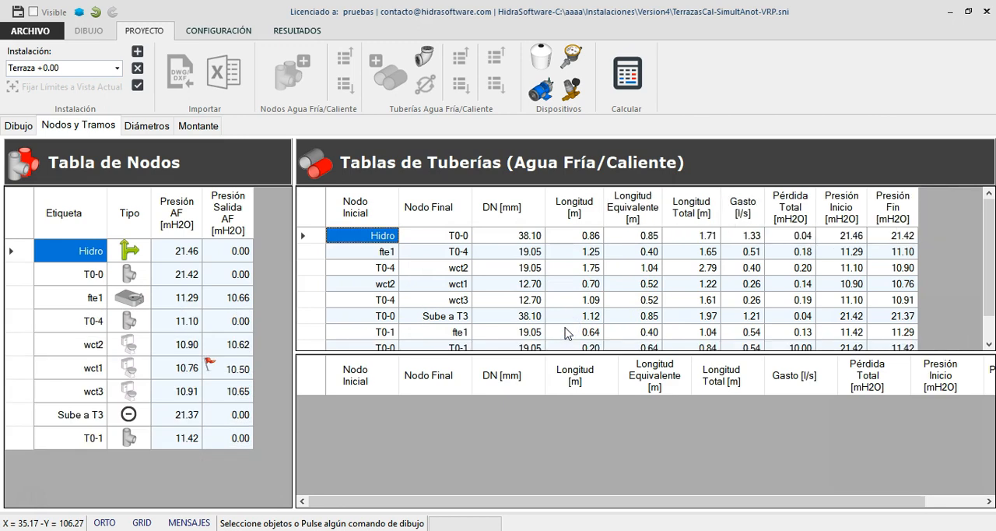
scroll(567, 288, "down", 1)
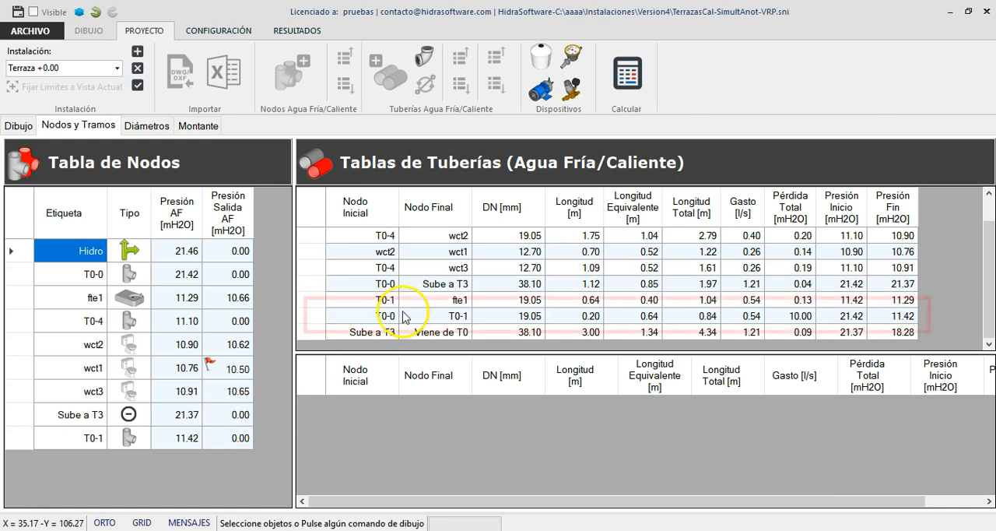
left_click(363, 316)
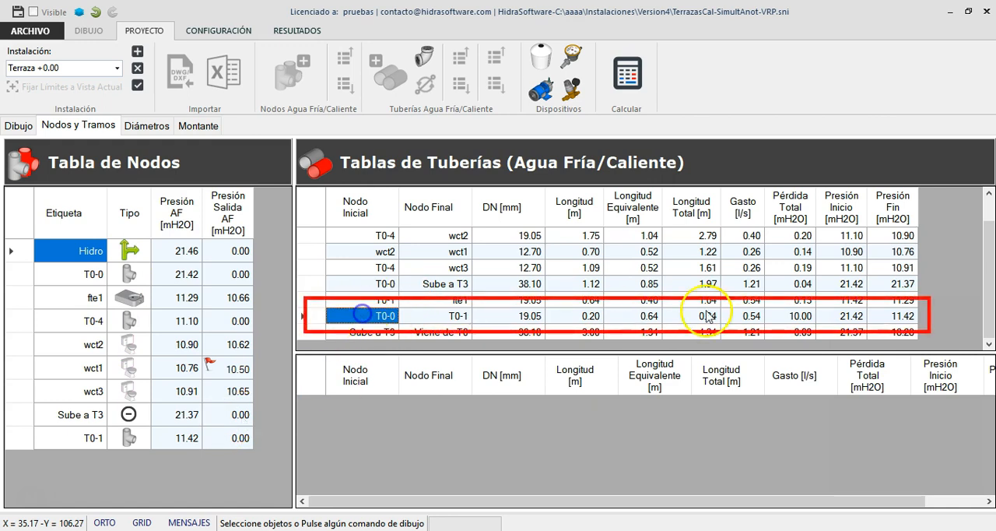
left_click(784, 318)
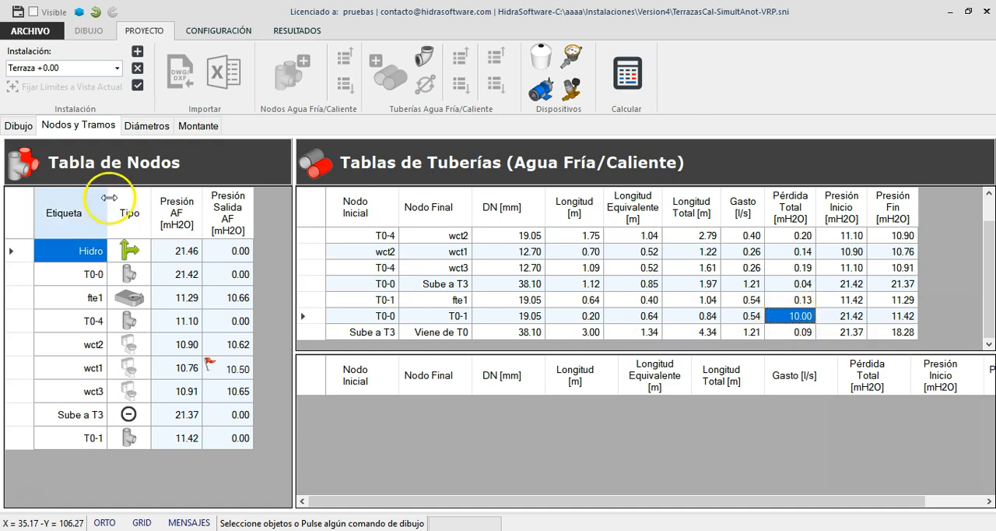
Step: Return to the drawing and refresh it so the reducing valve's label and symbol reflect the calculated diameter
left_click(29, 127)
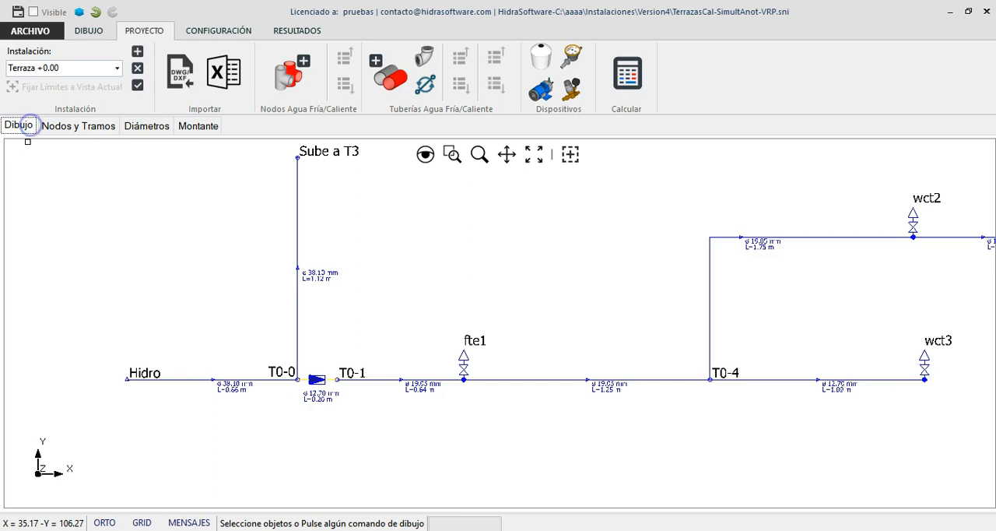
scroll(220, 327, "down", 1)
scroll(449, 305, "up", 1)
scroll(182, 366, "up", 1)
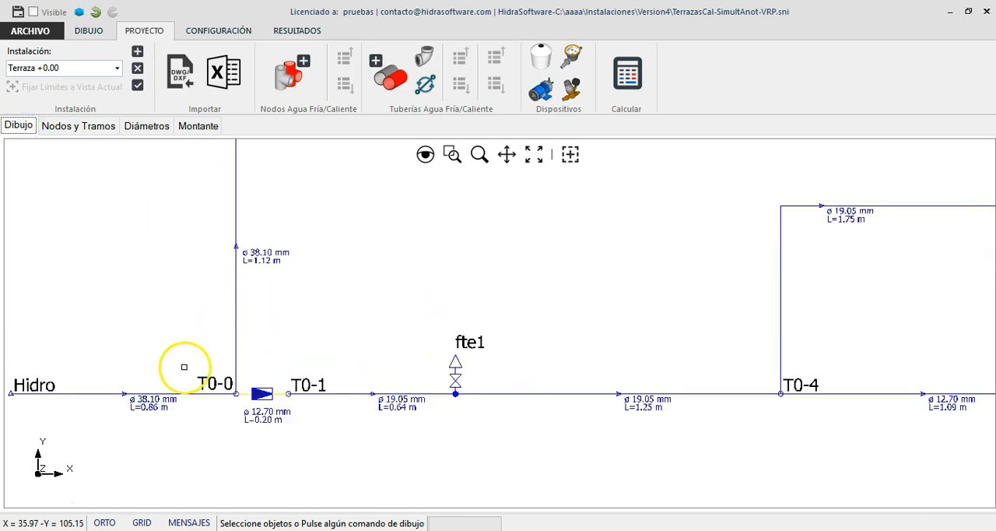
right_click(351, 318)
left_click(404, 421)
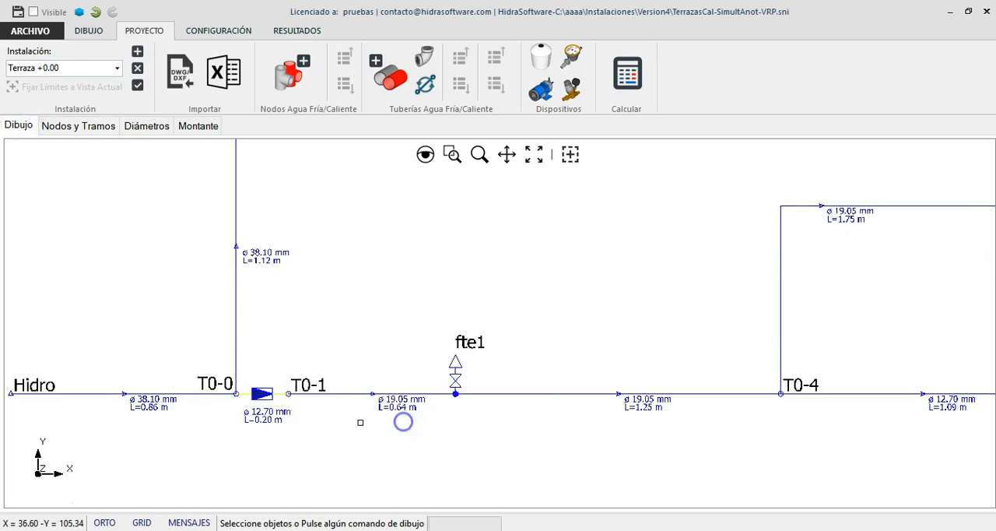
scroll(233, 427, "up", 1)
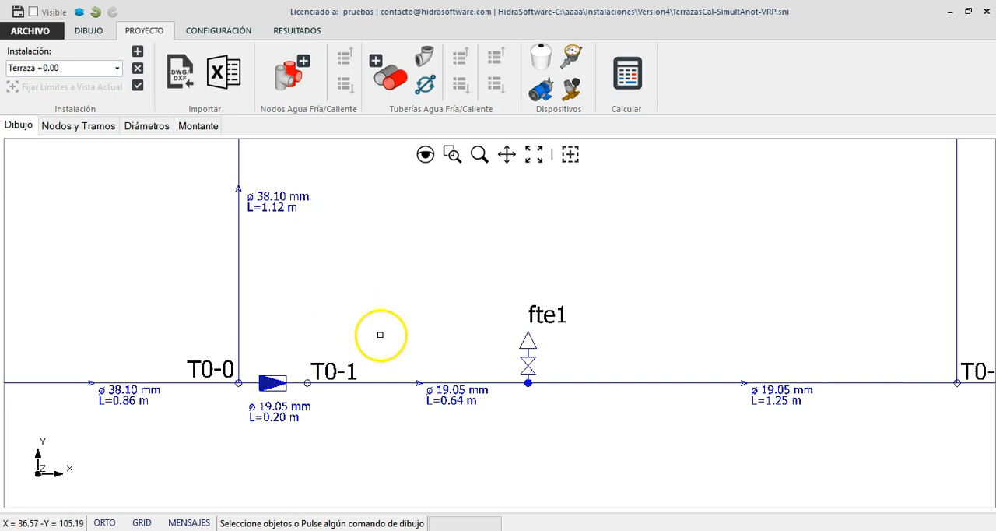